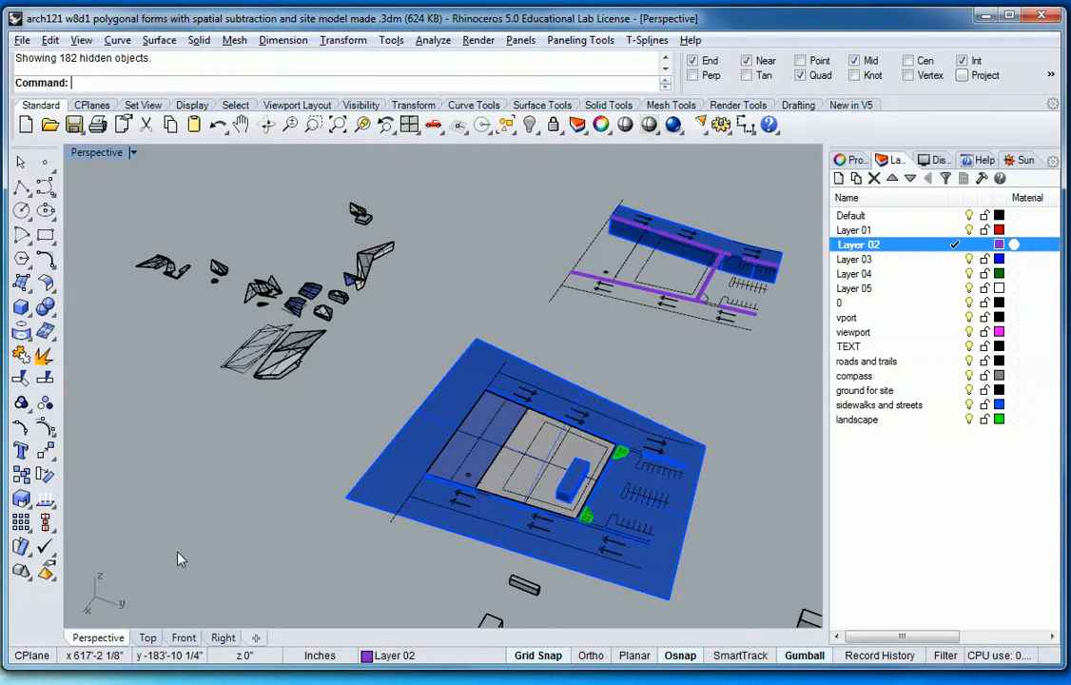
Examine the group of polygonal forms beside the site model from several angles
right_click_drag(190, 303, 356, 366)
scroll(310, 369, "up", 8)
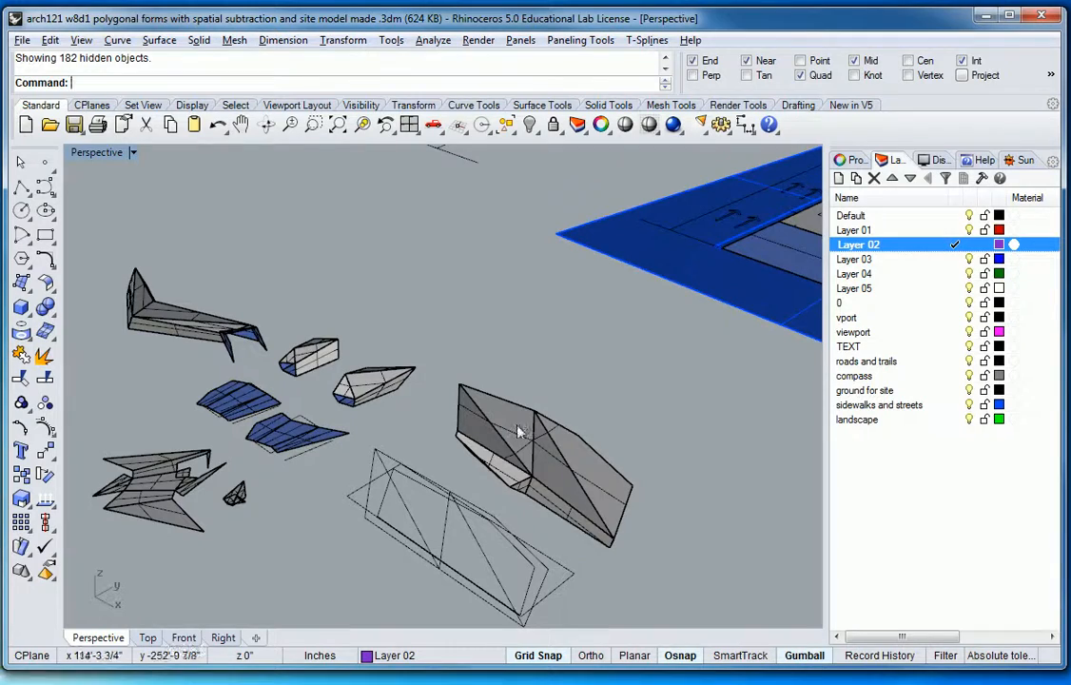
right_click_drag(410, 414, 555, 354)
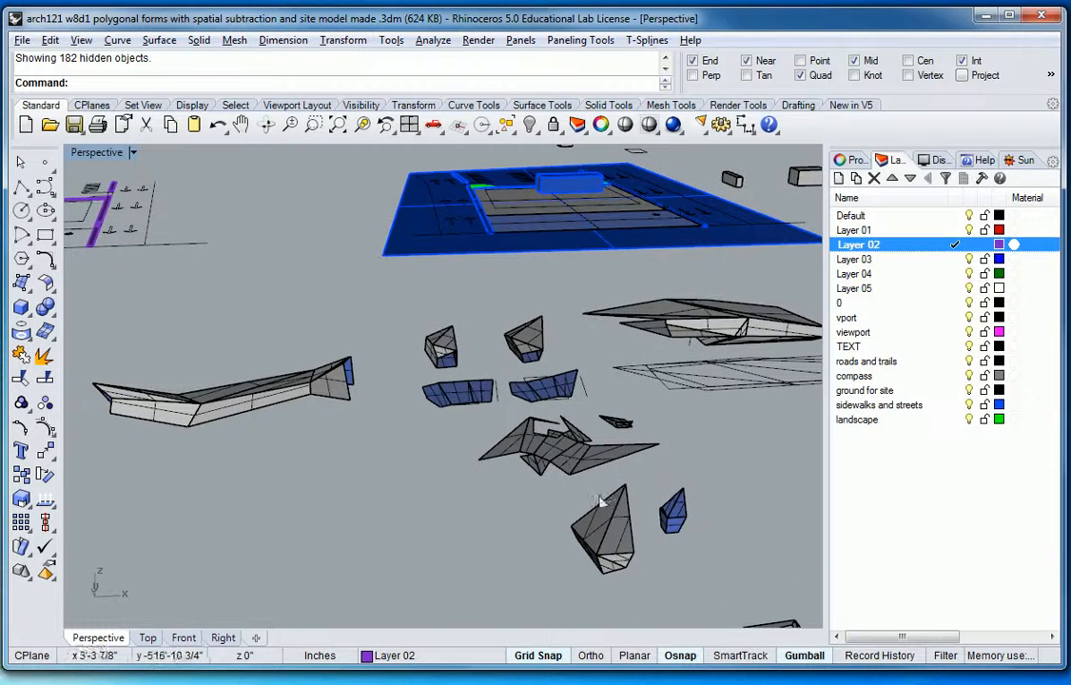
right_click_drag(650, 557, 403, 484)
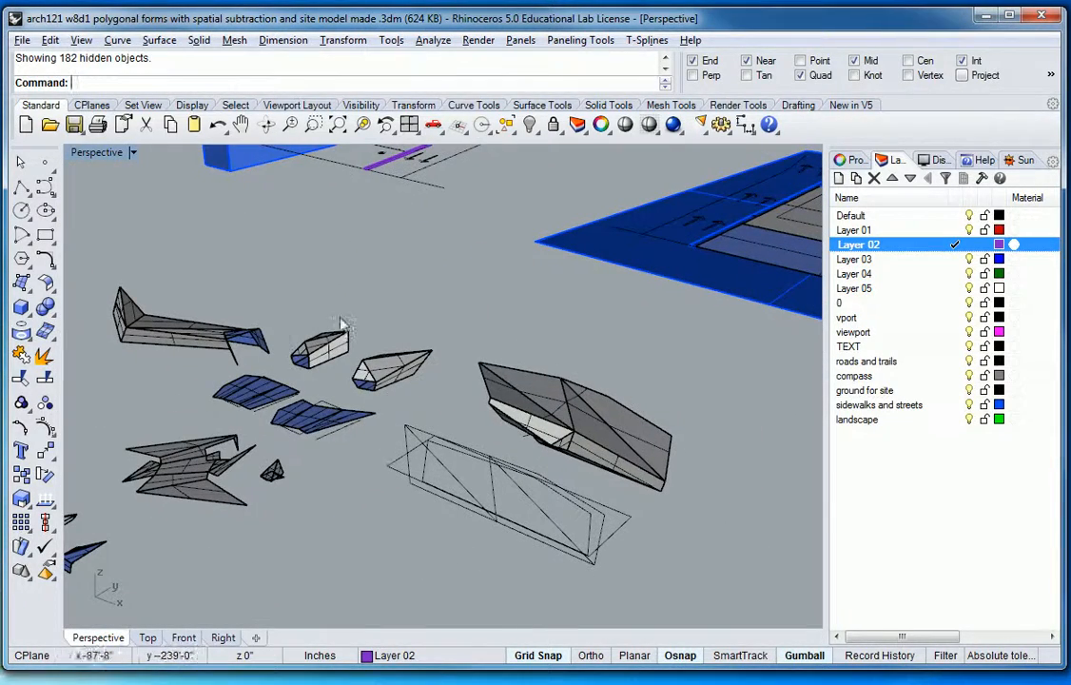
right_click_drag(452, 360, 467, 472)
right_click_drag(371, 424, 407, 445)
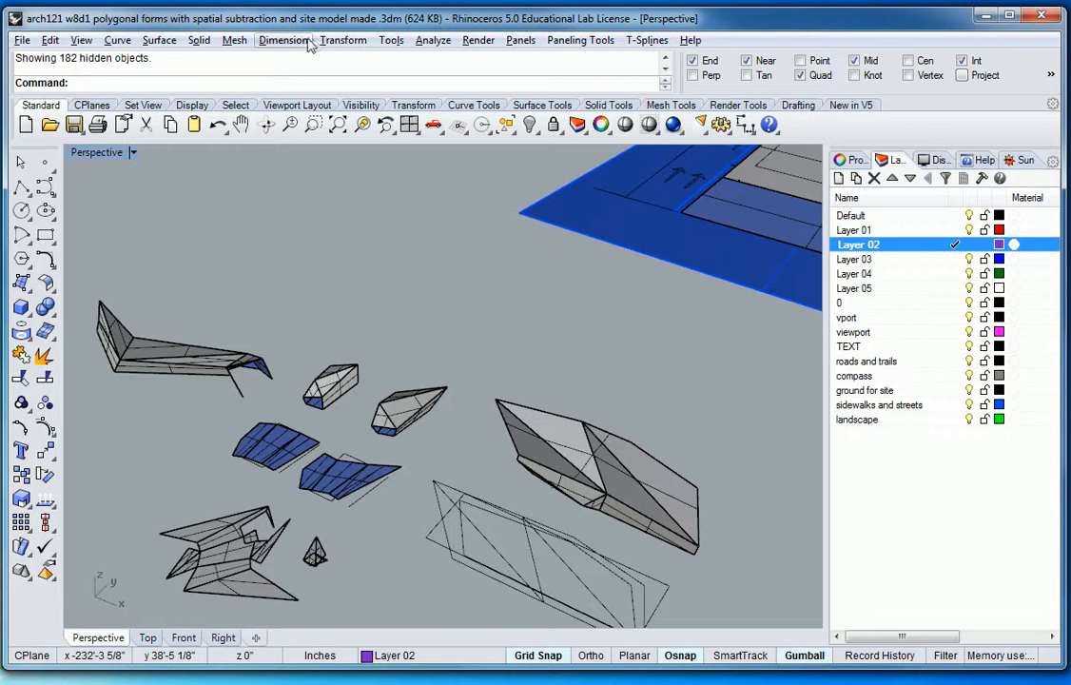
Join all the surfaces of the small pointed form beside the large faceted one into a single polysurface
left_click(411, 409)
left_click(457, 414)
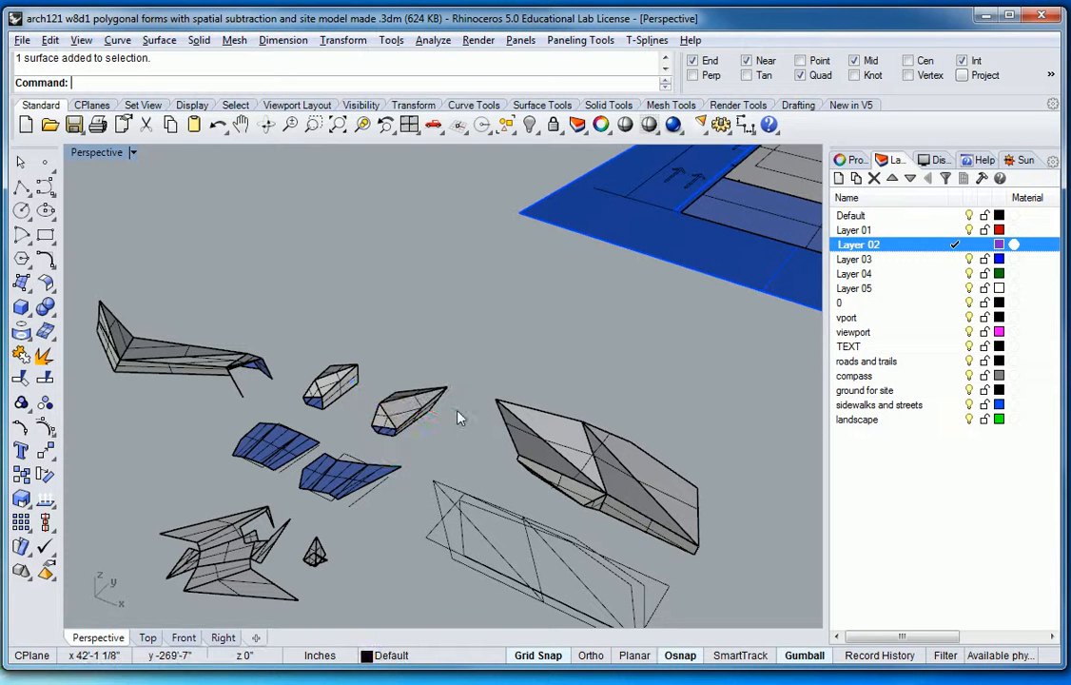
right_click_drag(376, 445, 462, 475)
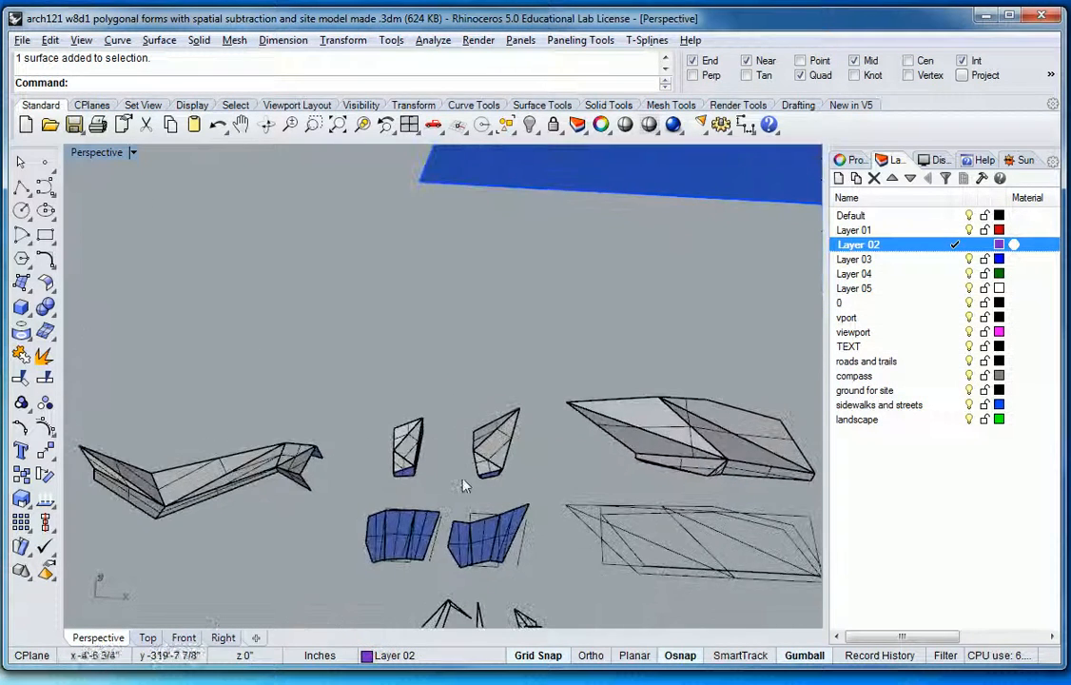
left_click(531, 408)
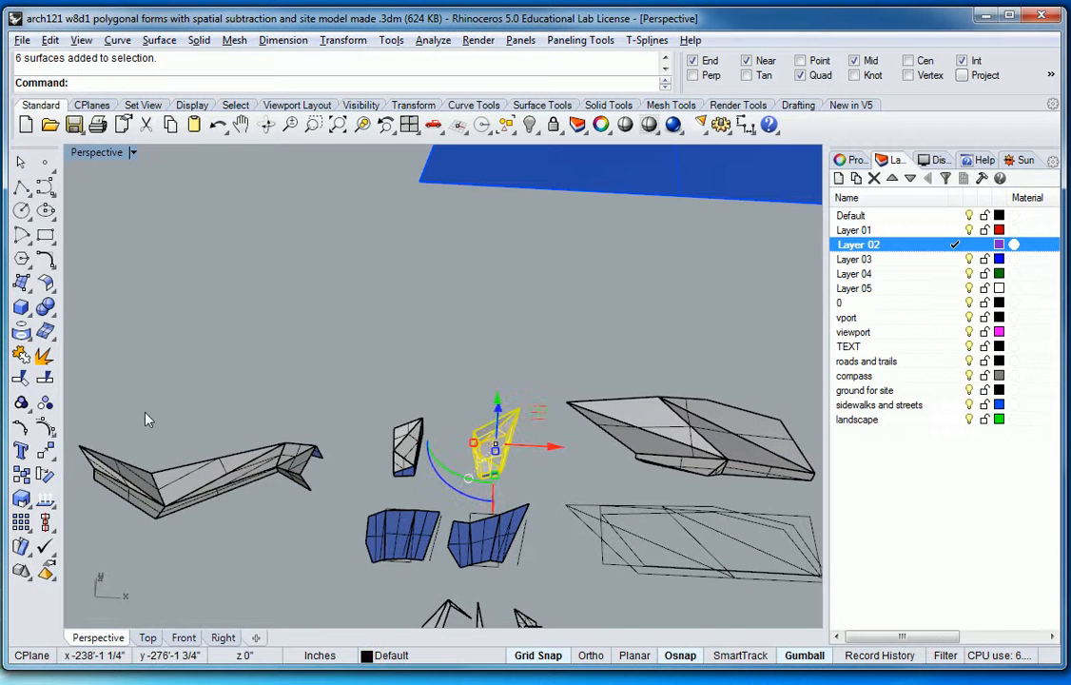
left_click(22, 355)
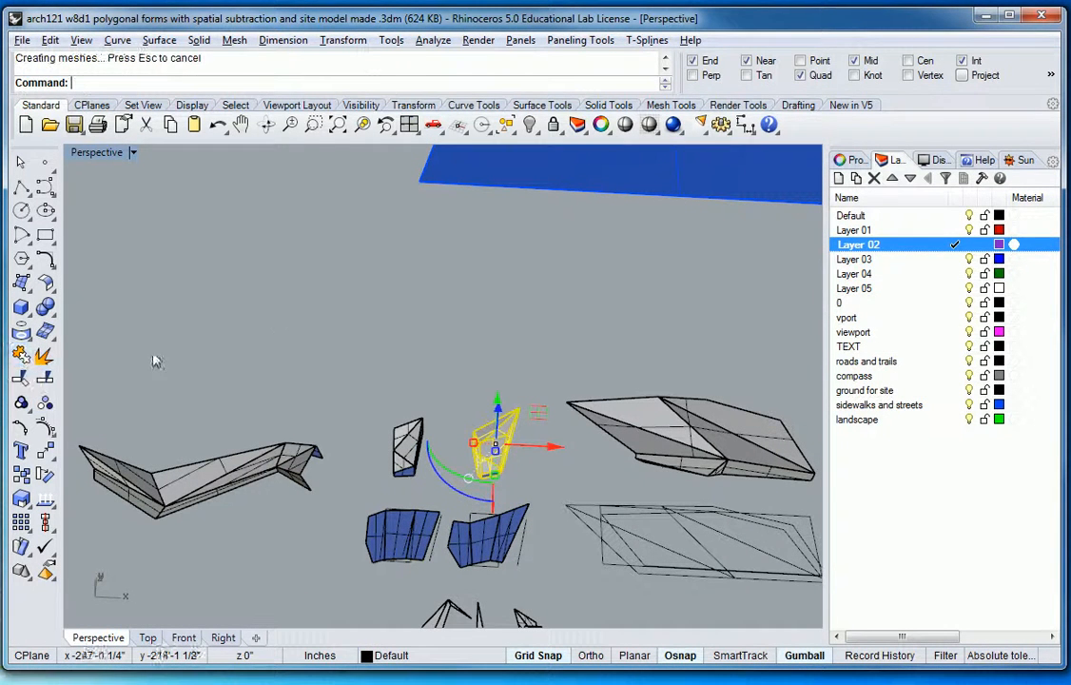
left_click(500, 445)
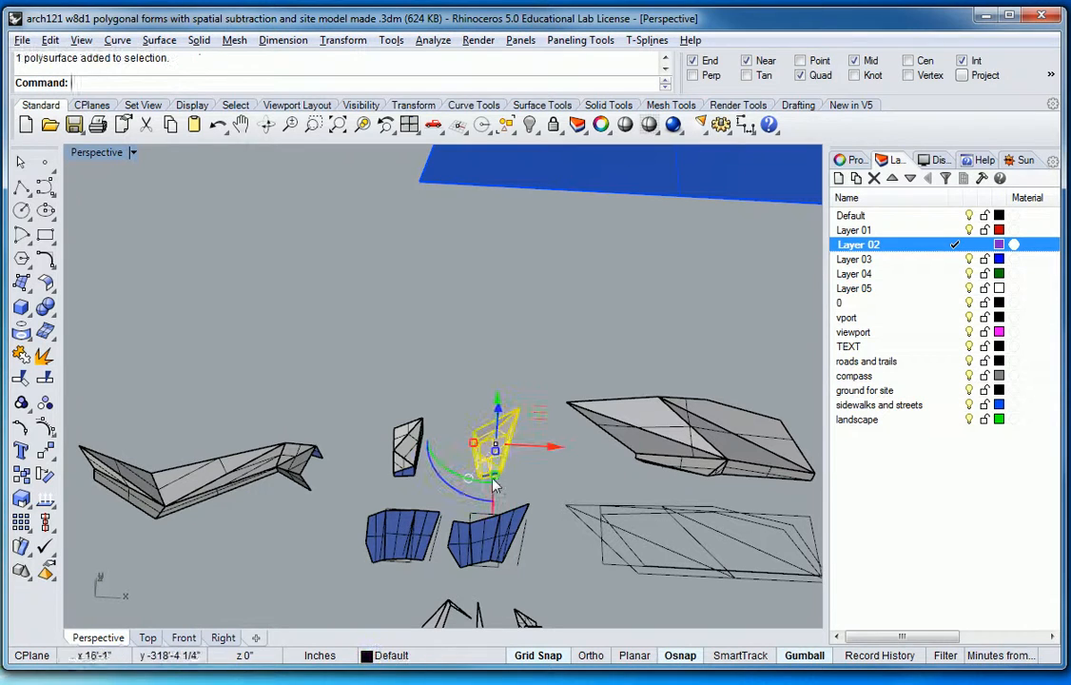
Duplicate the joined pointed form and move the copy to the empty area on the far side of the site model
right_click_drag(549, 479, 439, 483)
left_click_drag(399, 409, 609, 293, "alt")
right_click_drag(731, 445, 449, 373)
scroll(684, 431, "down", 7)
scroll(688, 460, "up", 5)
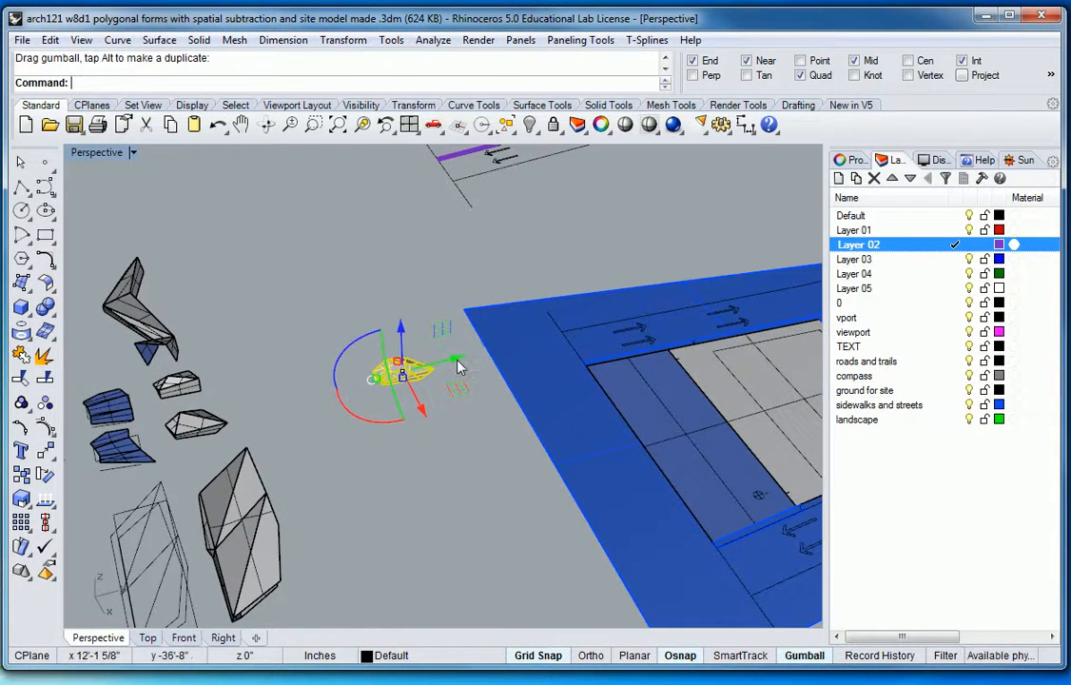
right_click_drag(452, 370, 531, 360)
scroll(531, 359, "down", 5)
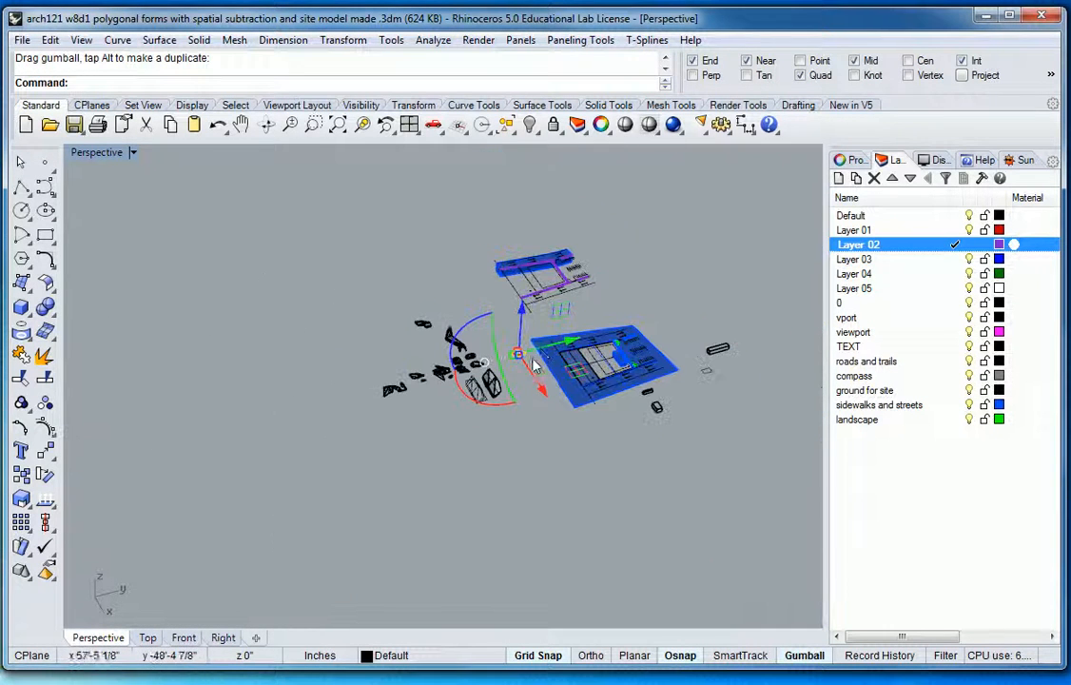
left_click(587, 340)
left_click_drag(587, 339, 779, 297)
left_click(743, 333)
Inspect the copied form up close and in relation to the site model and the other forms
type("z")
key("Return")
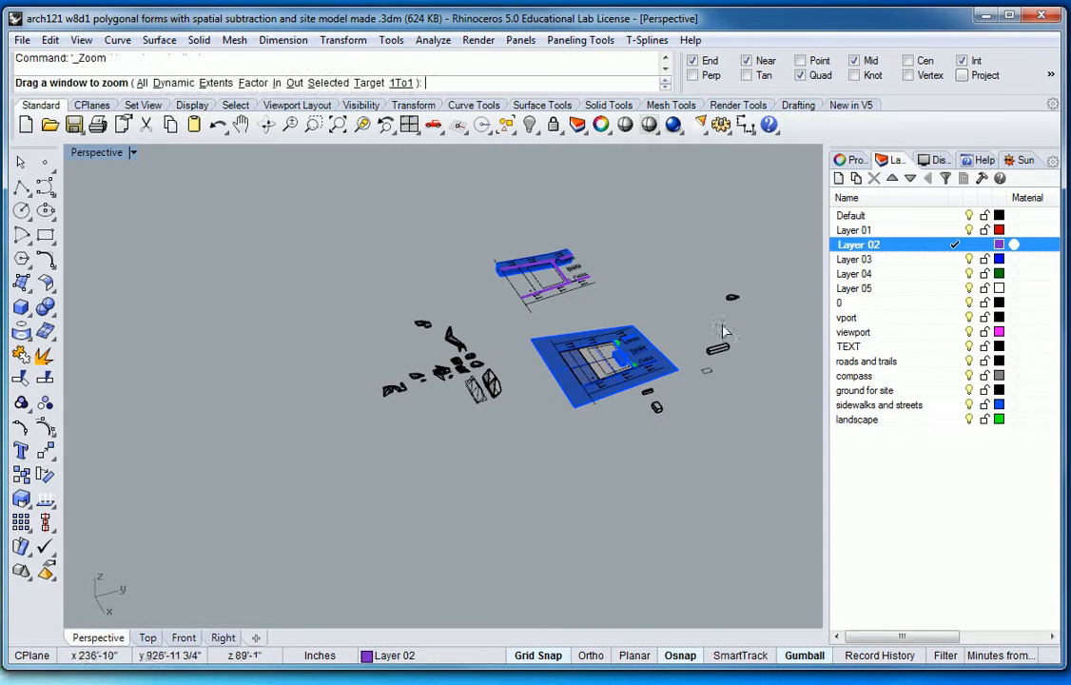
left_click_drag(704, 285, 751, 319)
right_click_drag(718, 354, 611, 466)
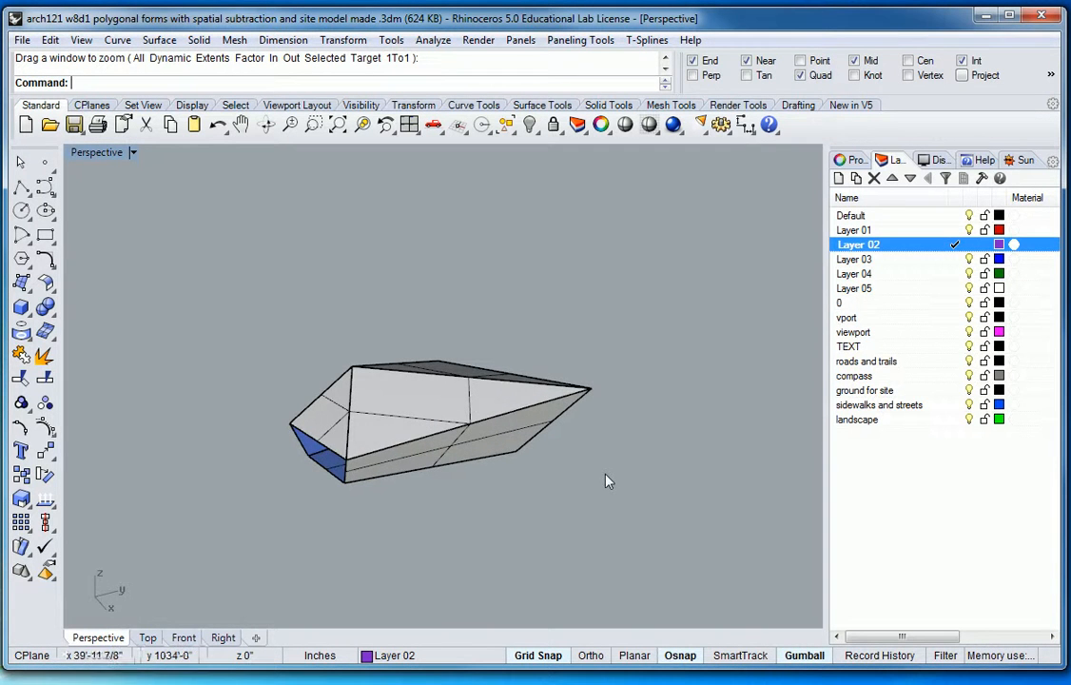
scroll(494, 474, "down", 15)
middle_click(488, 483)
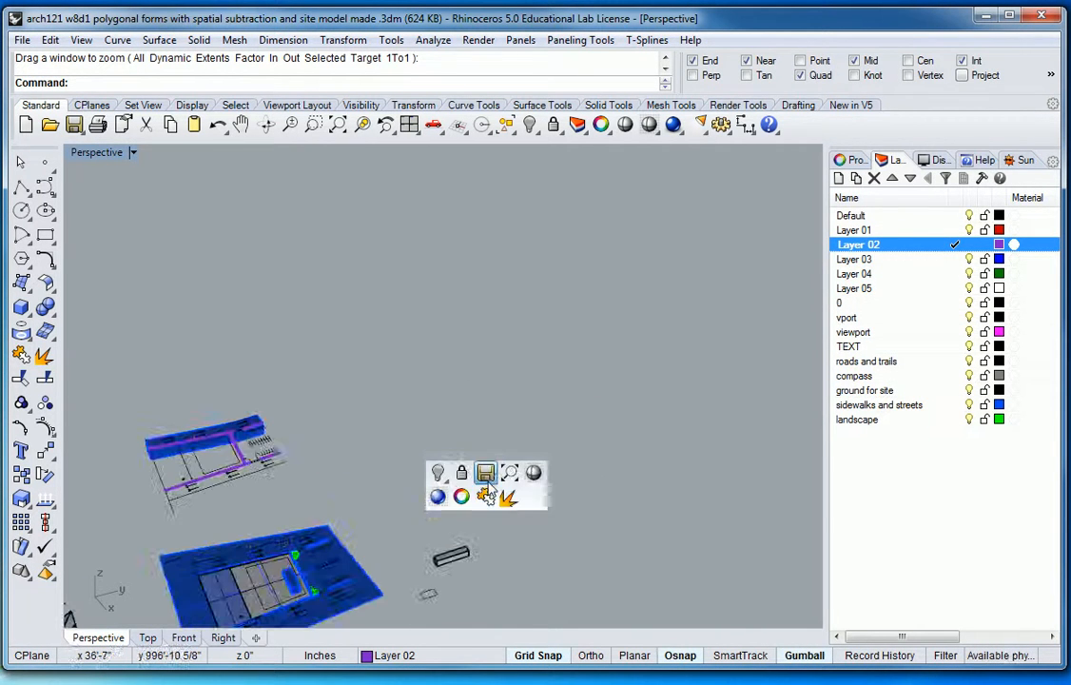
right_click_drag(488, 540, 681, 418, "shift")
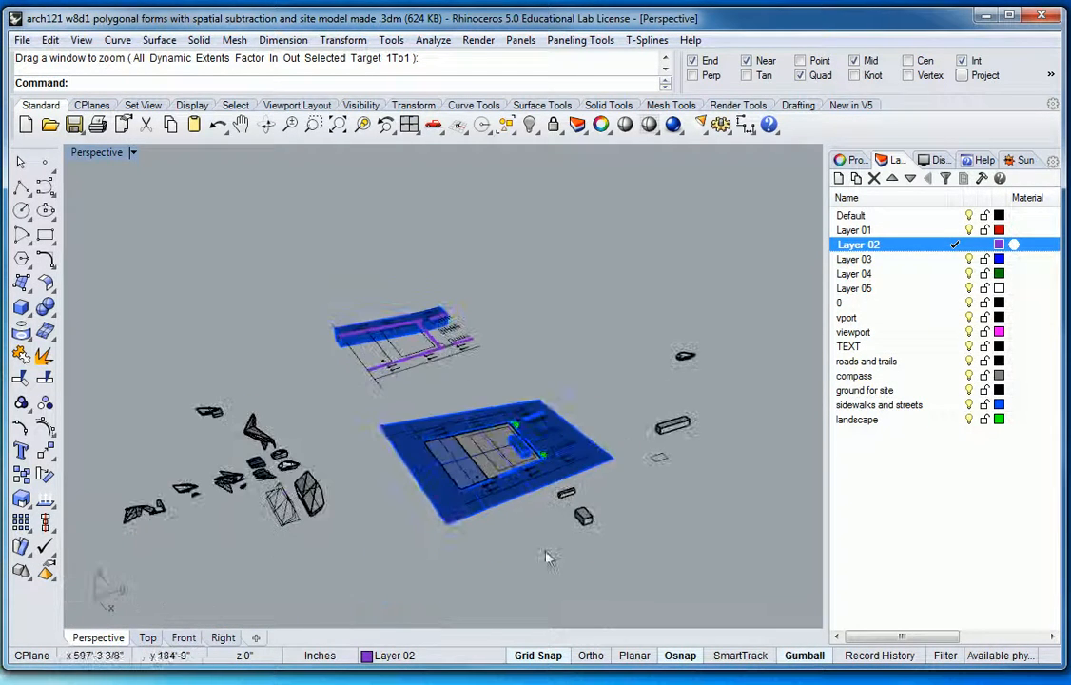
right_click_drag(612, 490, 576, 514)
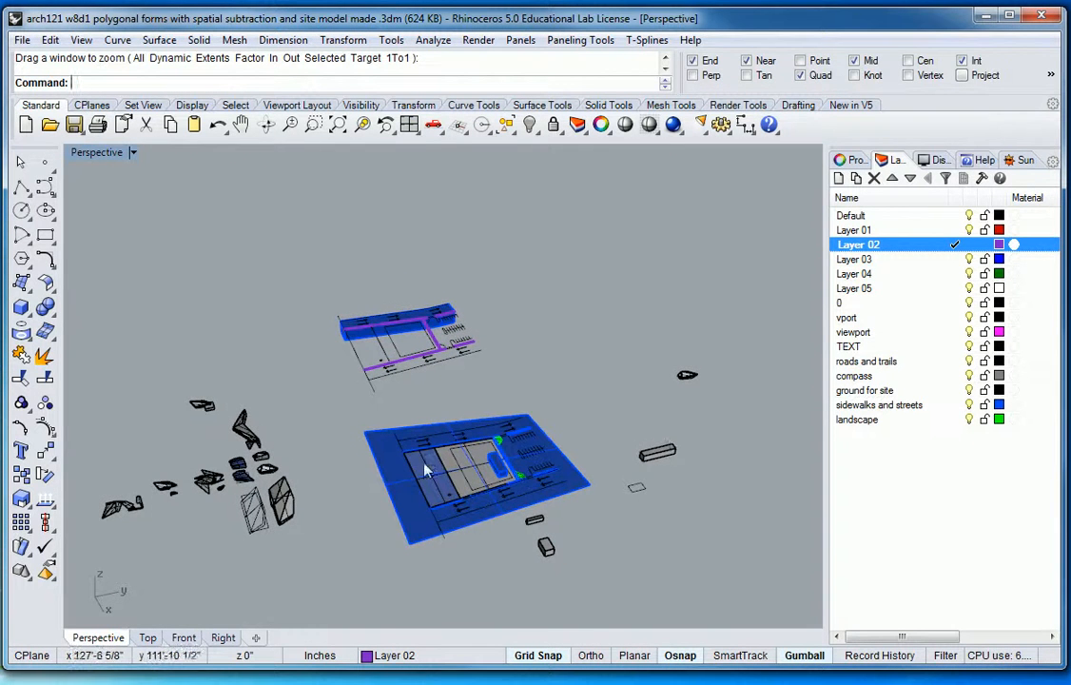
scroll(193, 461, "up", 8)
scroll(195, 460, "down", 8)
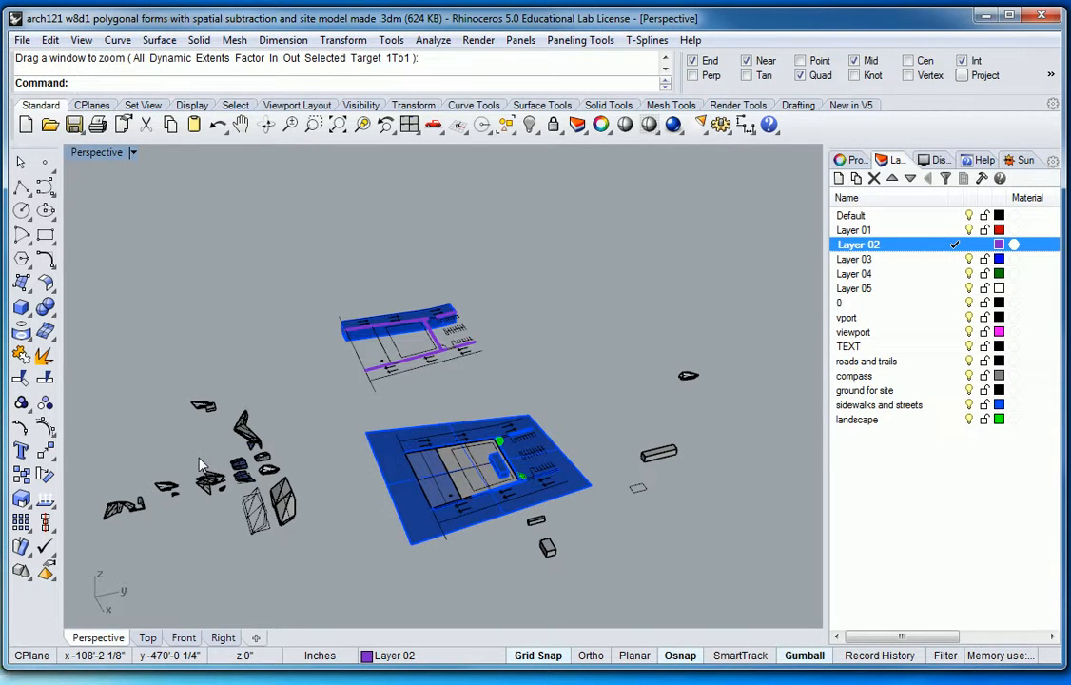
type("z")
key("Return")
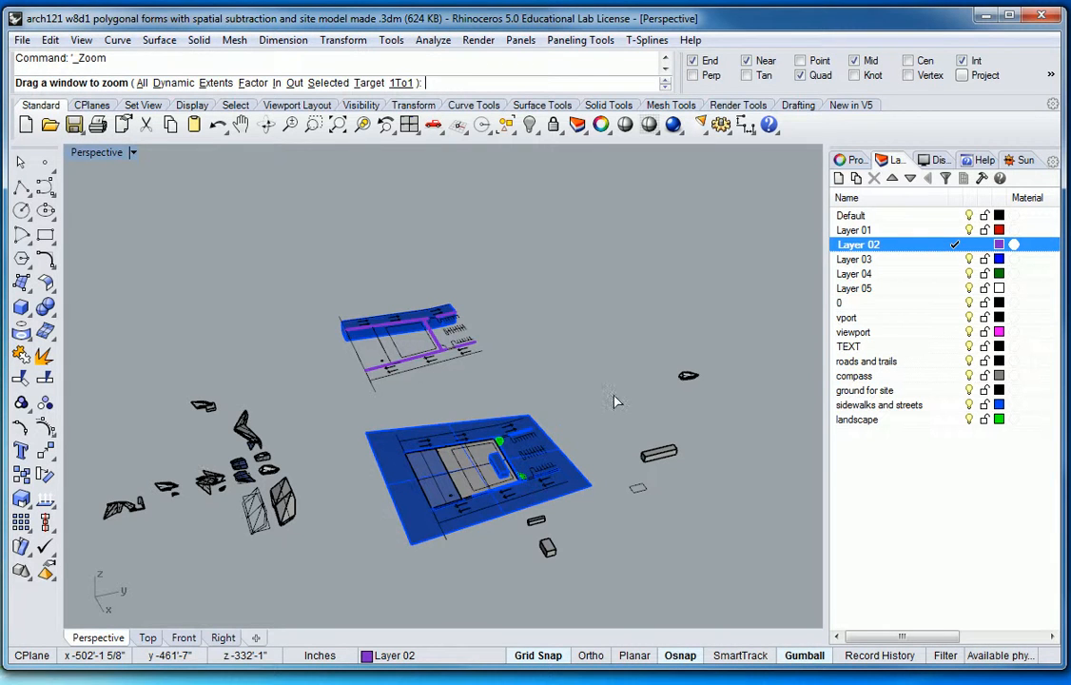
left_click_drag(680, 382, 755, 354)
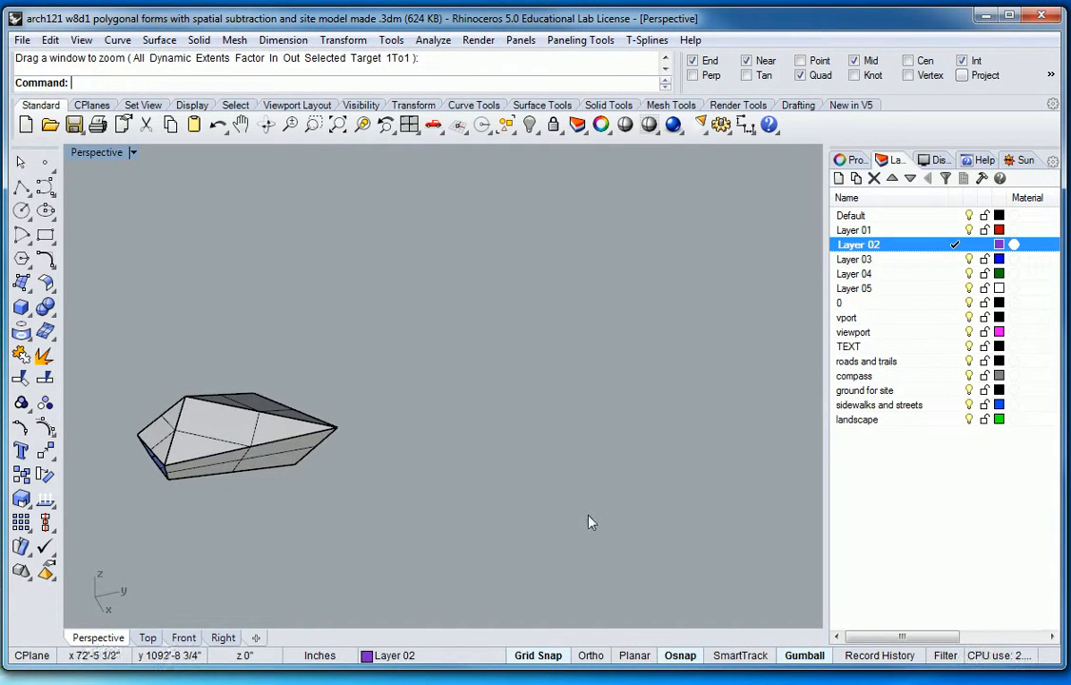
right_click_drag(541, 478, 343, 467)
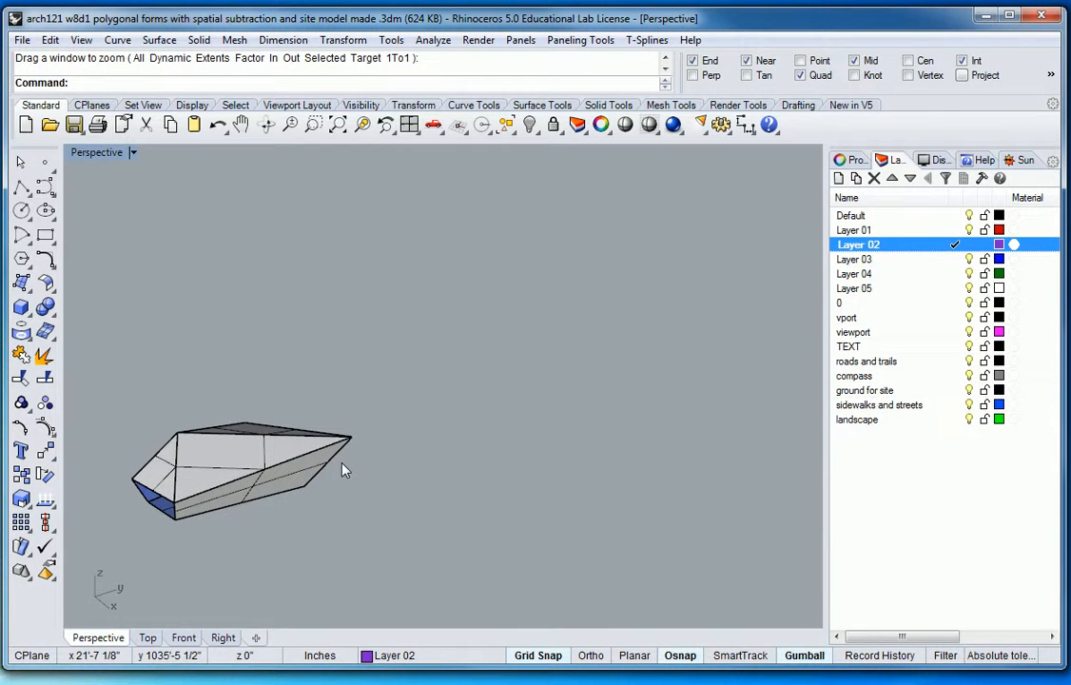
right_click_drag(336, 524, 507, 430, "shift")
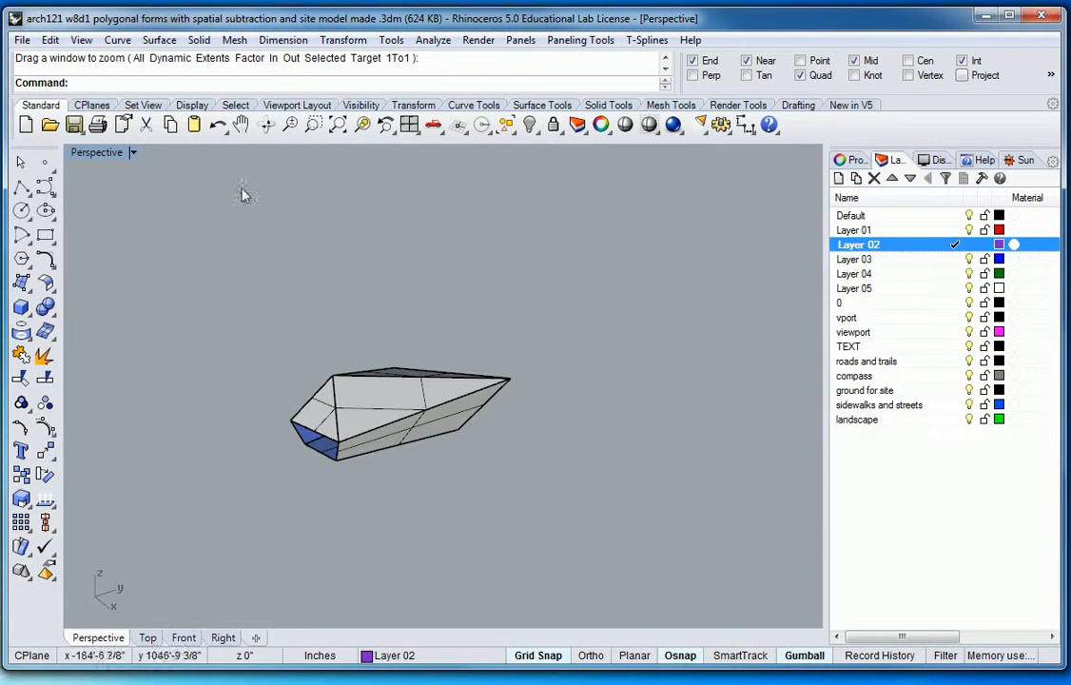
Set the Perspective viewport to Ghosted display and examine the copied form's interior from several angles
left_click(132, 154)
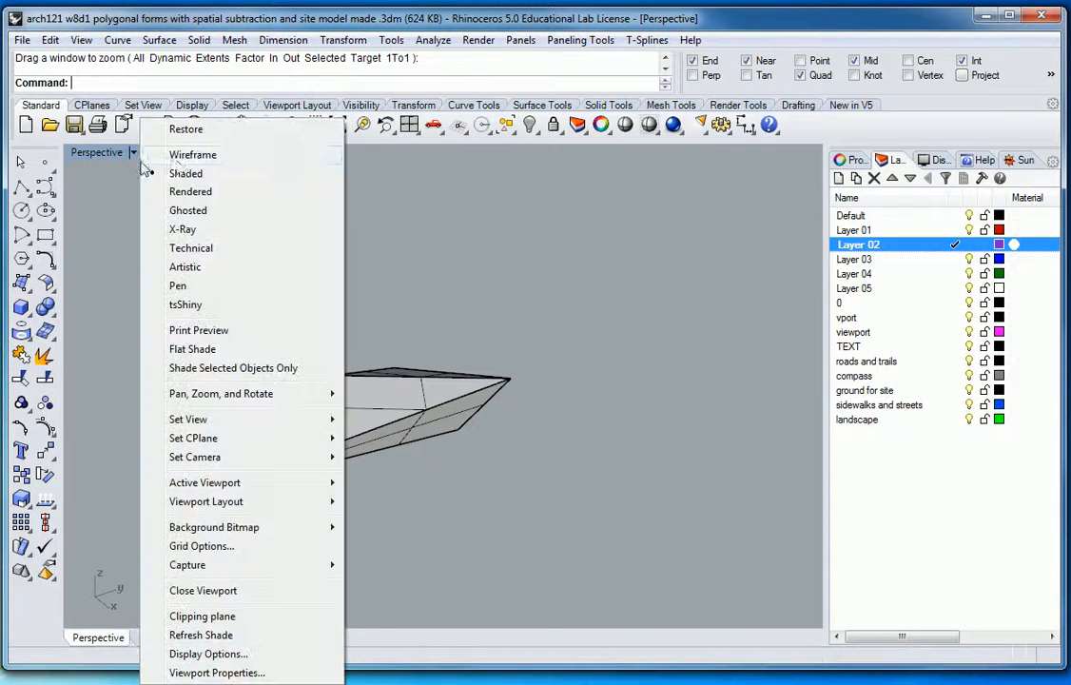
left_click(188, 210)
right_click_drag(258, 390, 423, 445)
right_click_drag(555, 498, 336, 368)
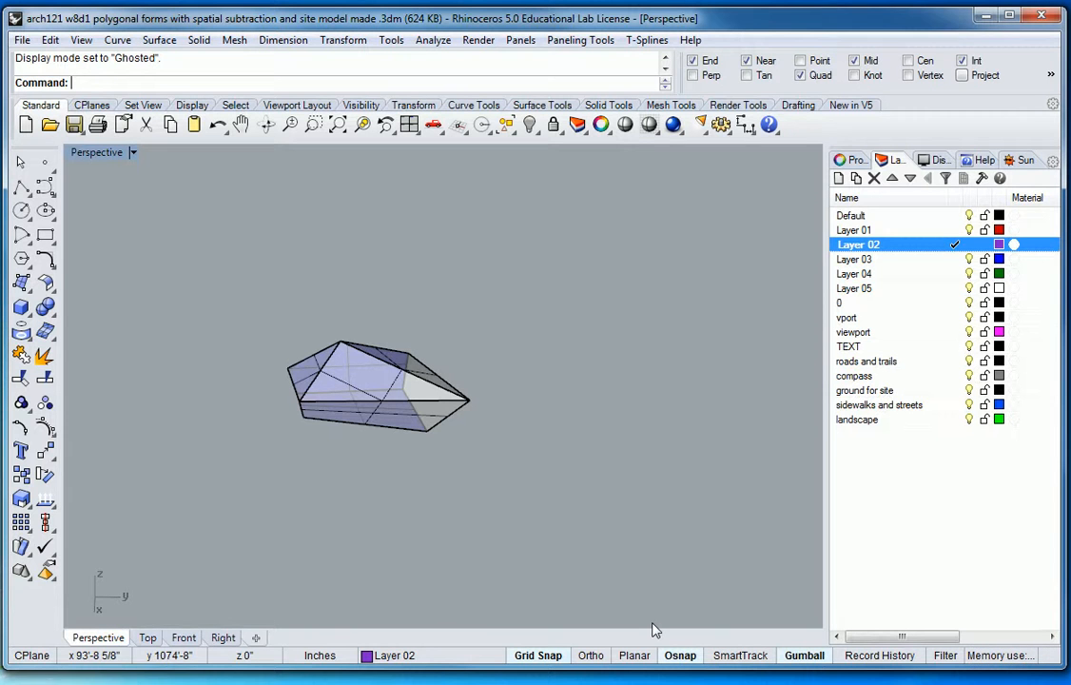
right_click_drag(314, 566, 369, 504)
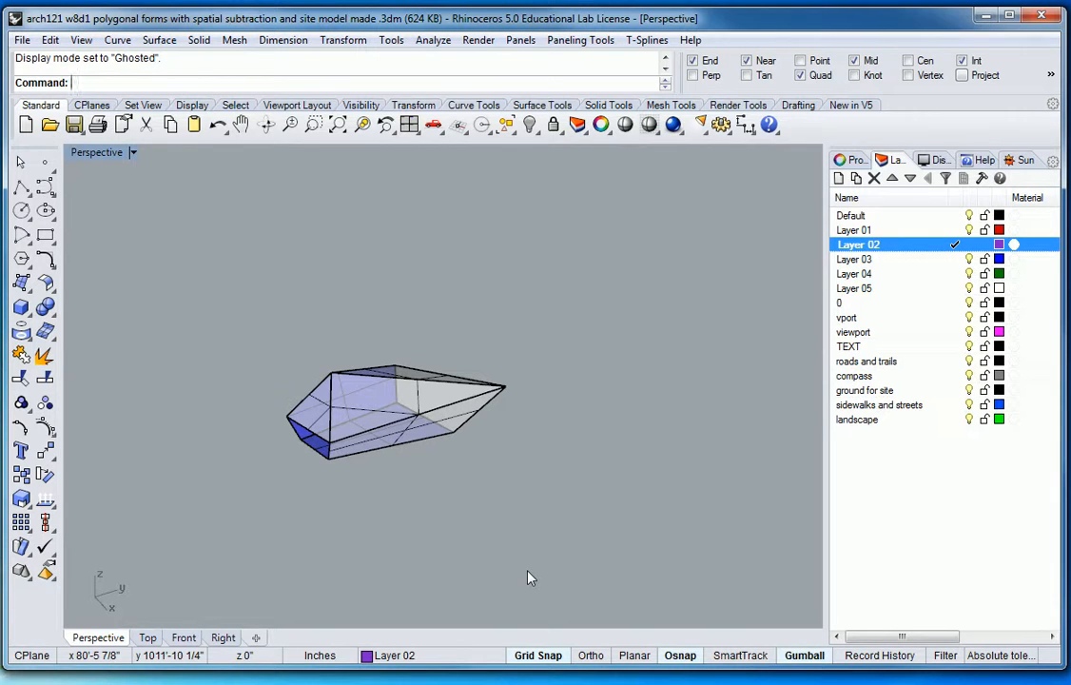
left_click(22, 284)
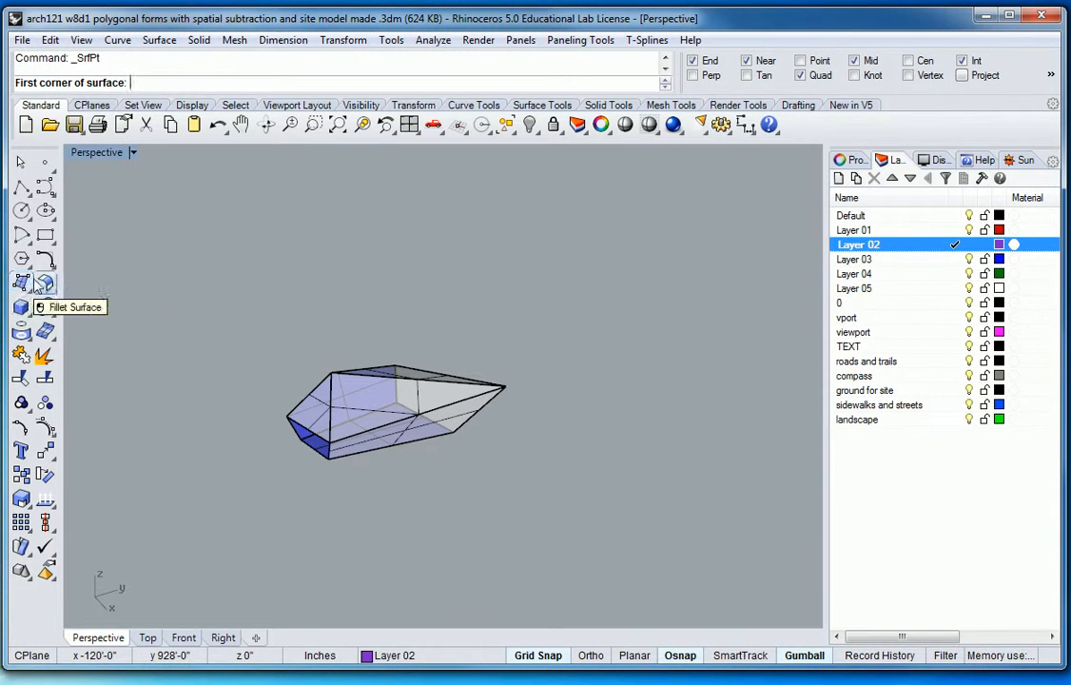
left_click(546, 462)
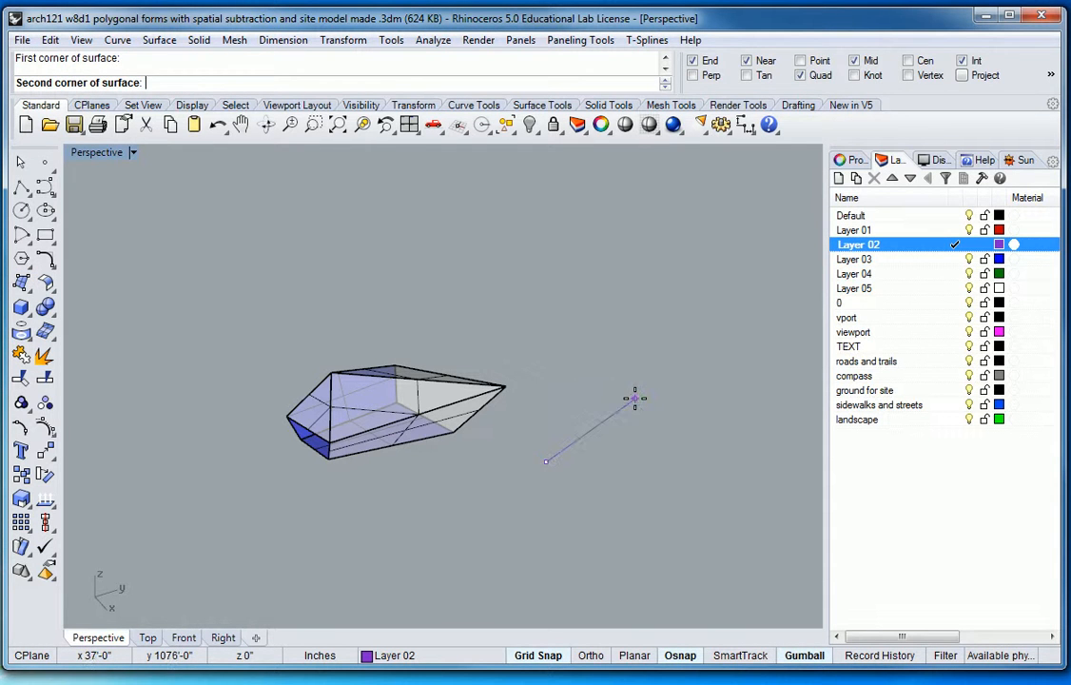
key("Escape")
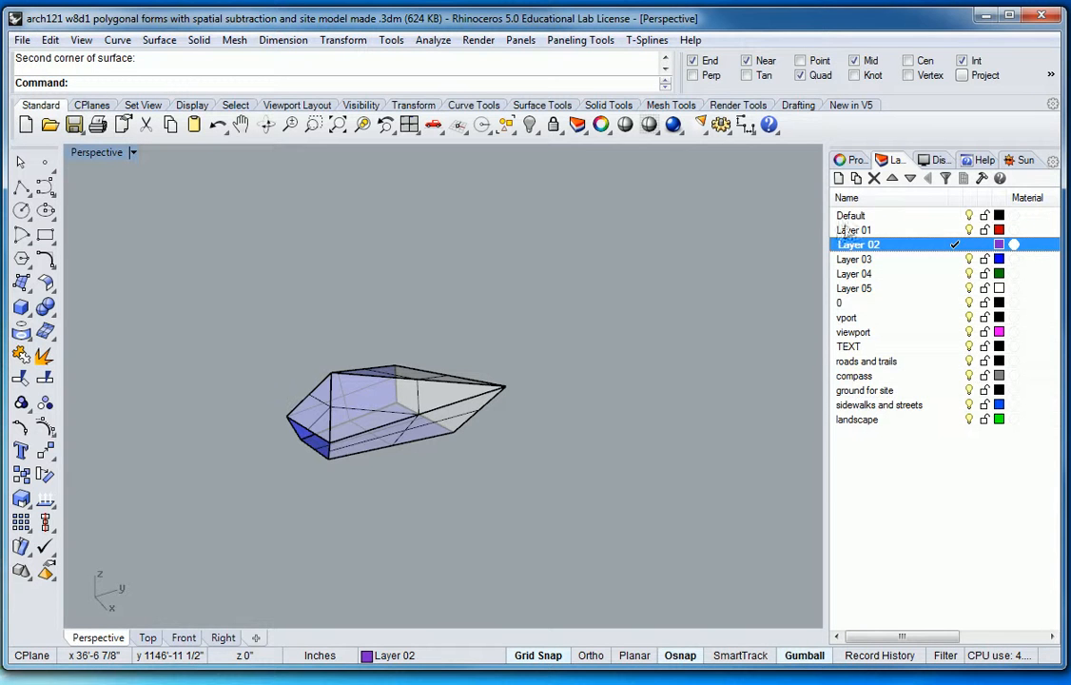
Create a layer named glass below Layer 02, give it a teal green color, and make it the current layer
left_click(857, 179)
type("glass")
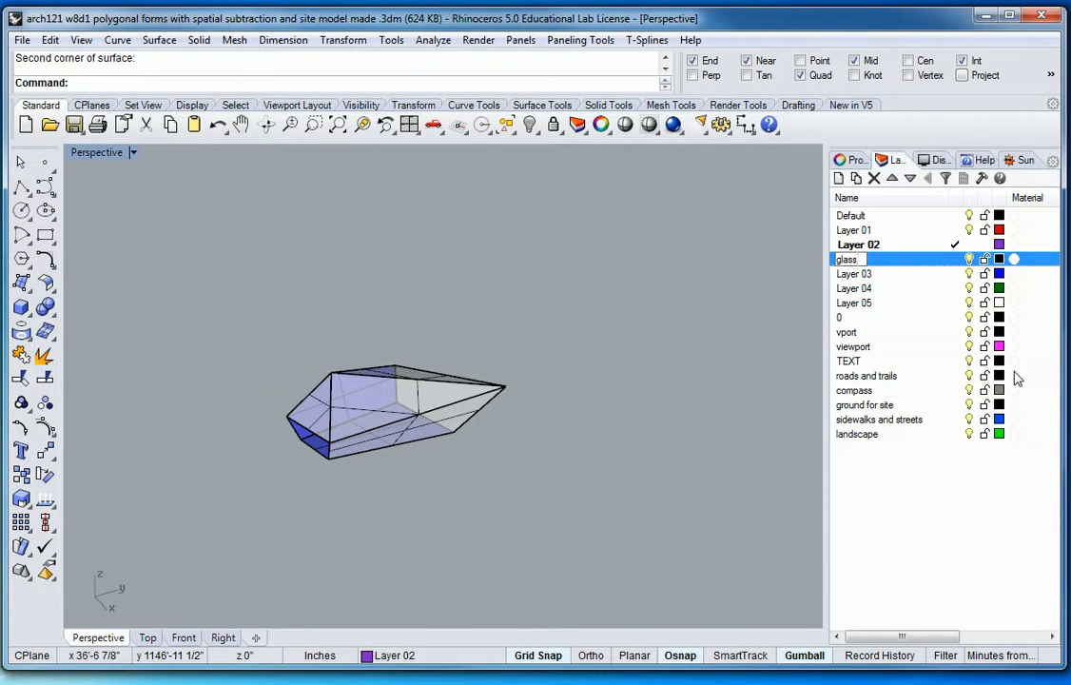
left_click(999, 259)
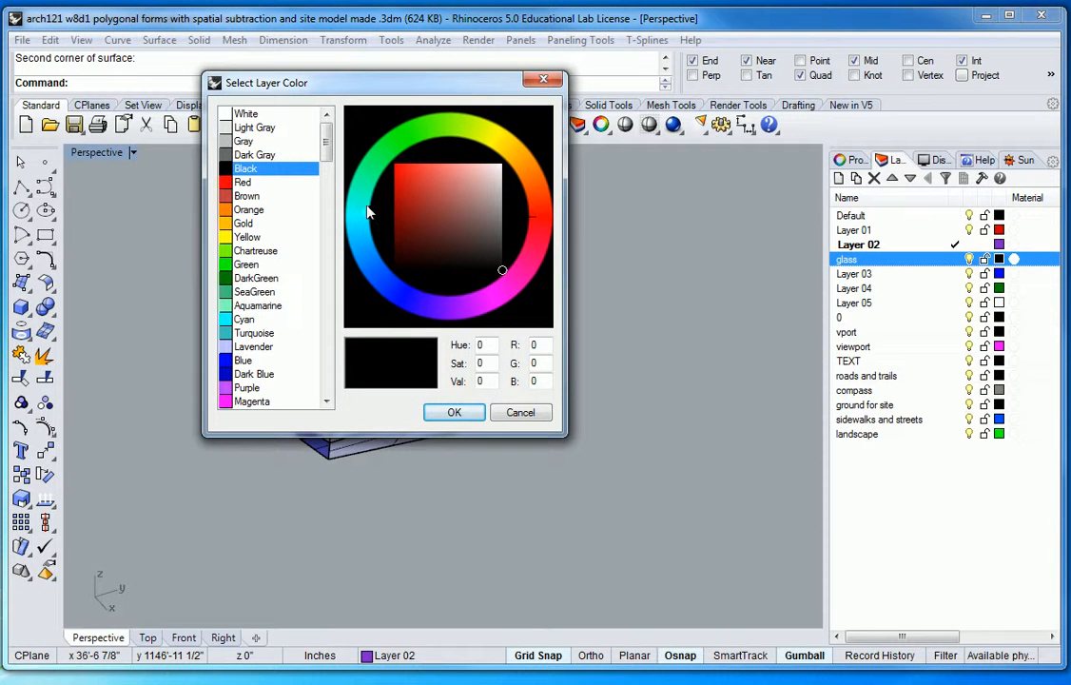
left_click(367, 206)
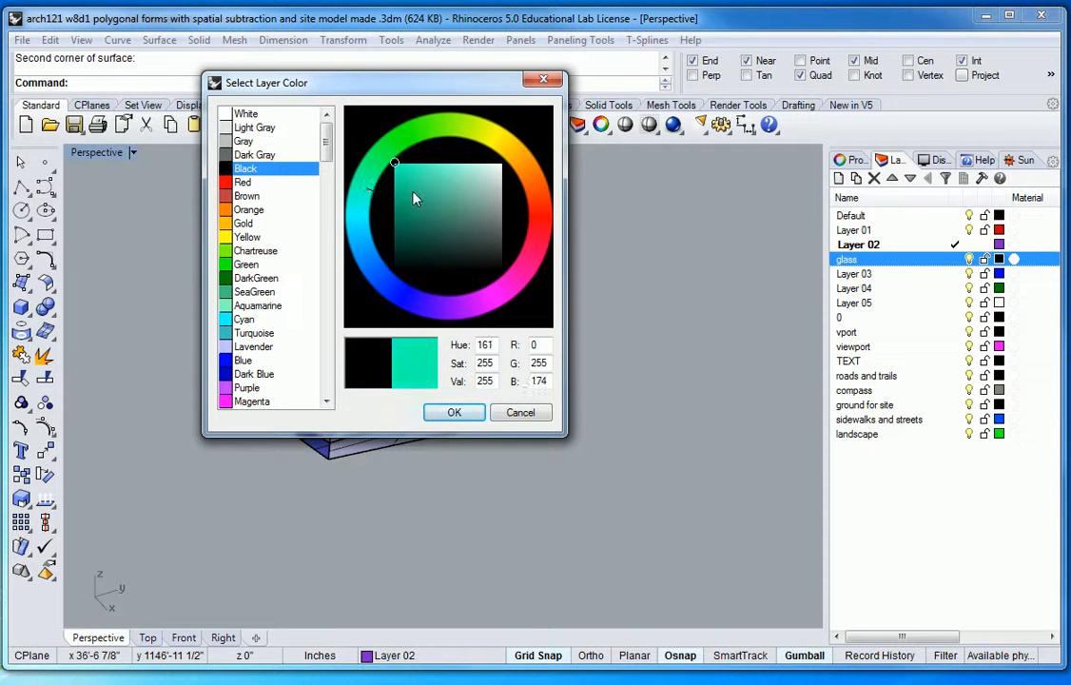
left_click(416, 191)
left_click(453, 412)
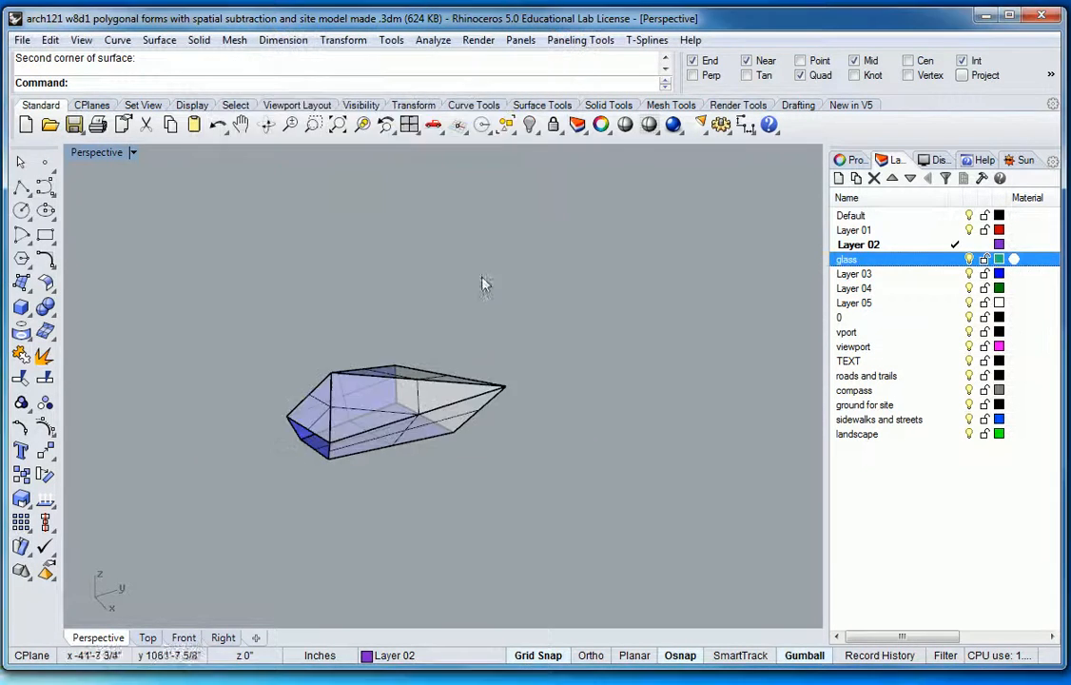
double_click(895, 259)
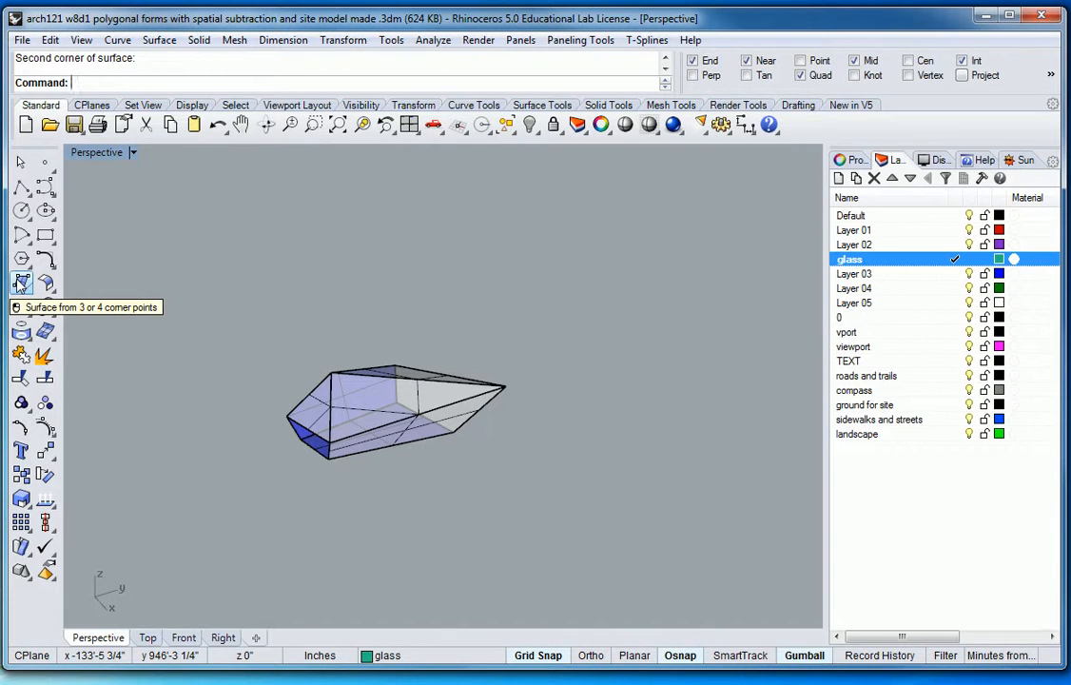
Create a rectangular corner-to-corner plane surface on the ground beside the copied form
left_click(163, 42)
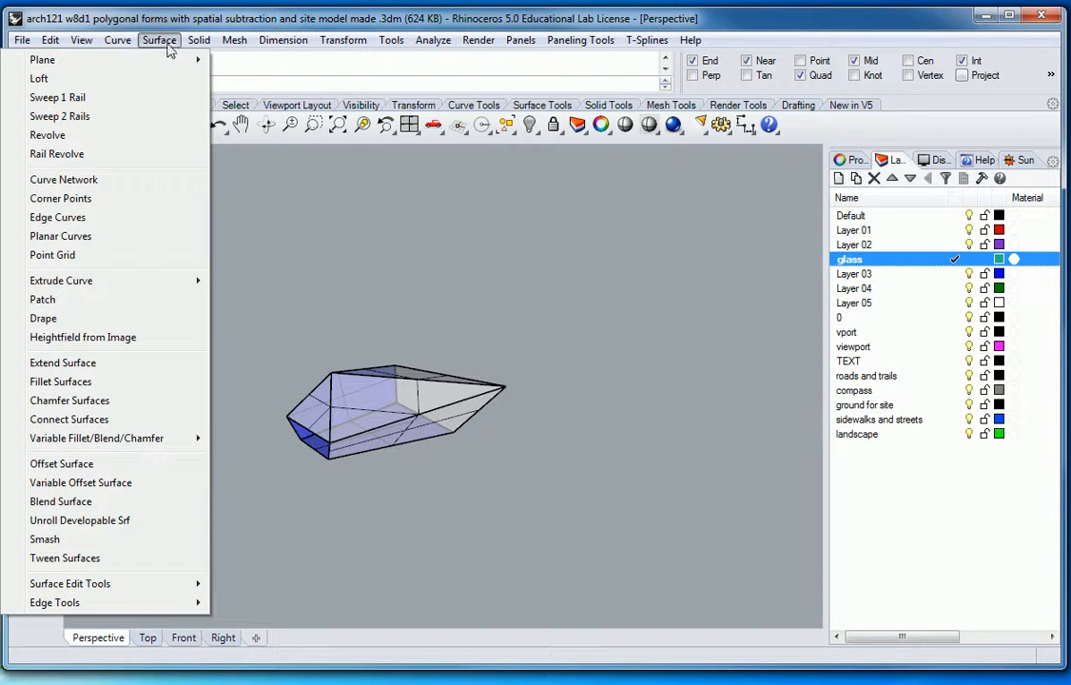
mouse_move(161, 61)
left_click(270, 63)
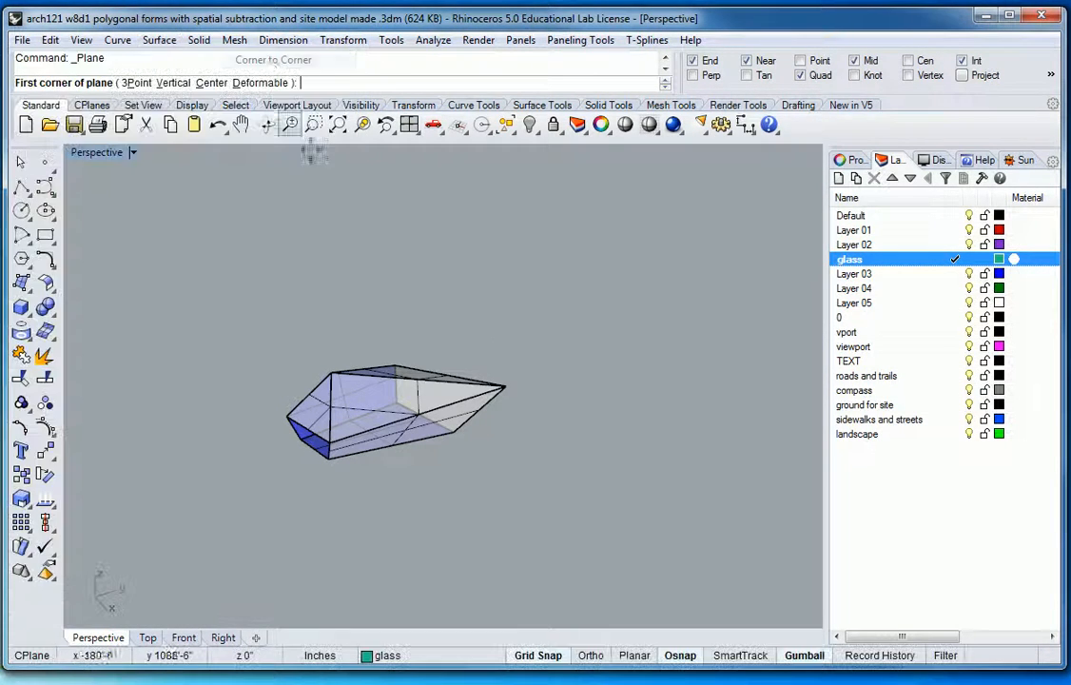
left_click(518, 472)
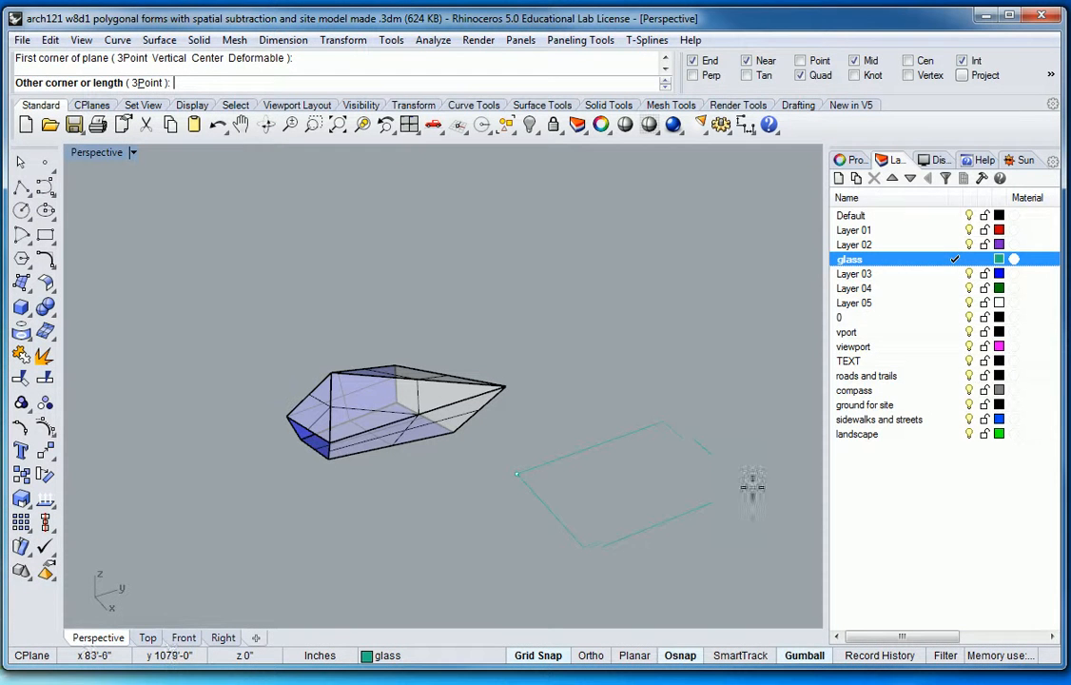
left_click(779, 517)
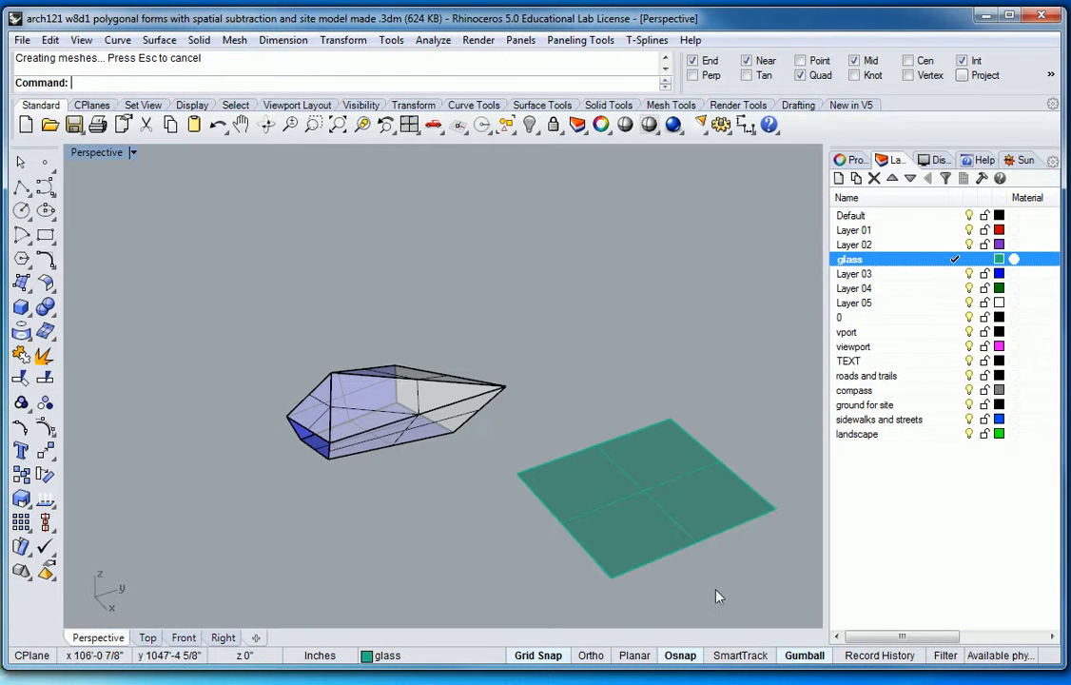
right_click_drag(720, 572, 488, 500)
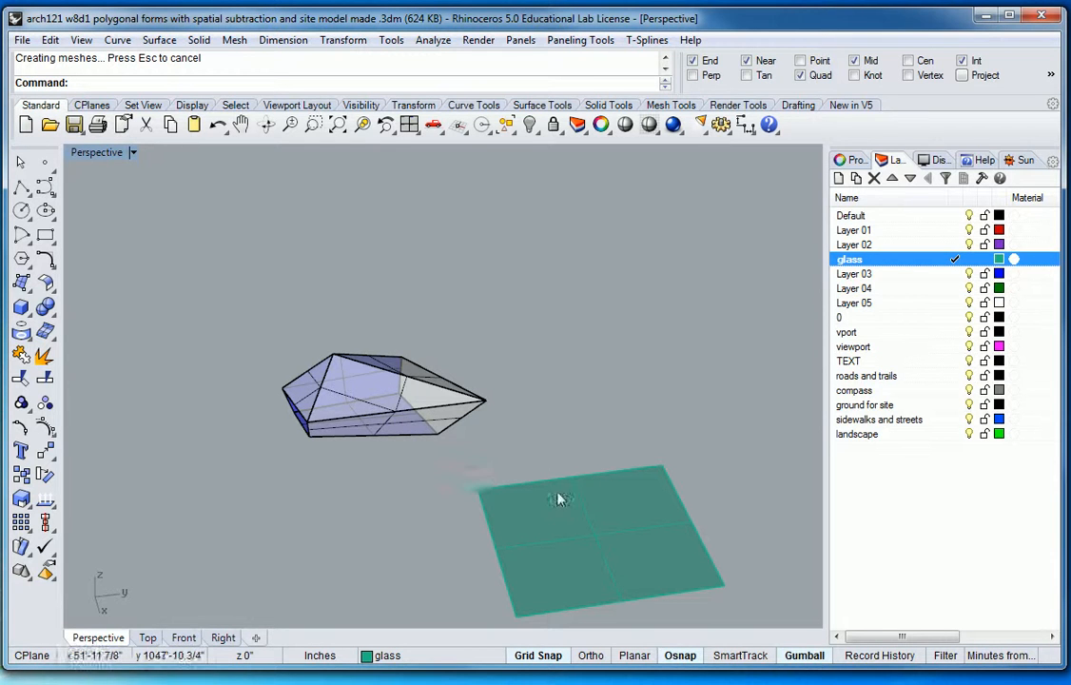
Rotate the glass plane by 90 degrees so that it stands upright beside the copied form
left_click(597, 540)
right_click_drag(523, 524, 533, 498)
left_click_drag(533, 499, 606, 557)
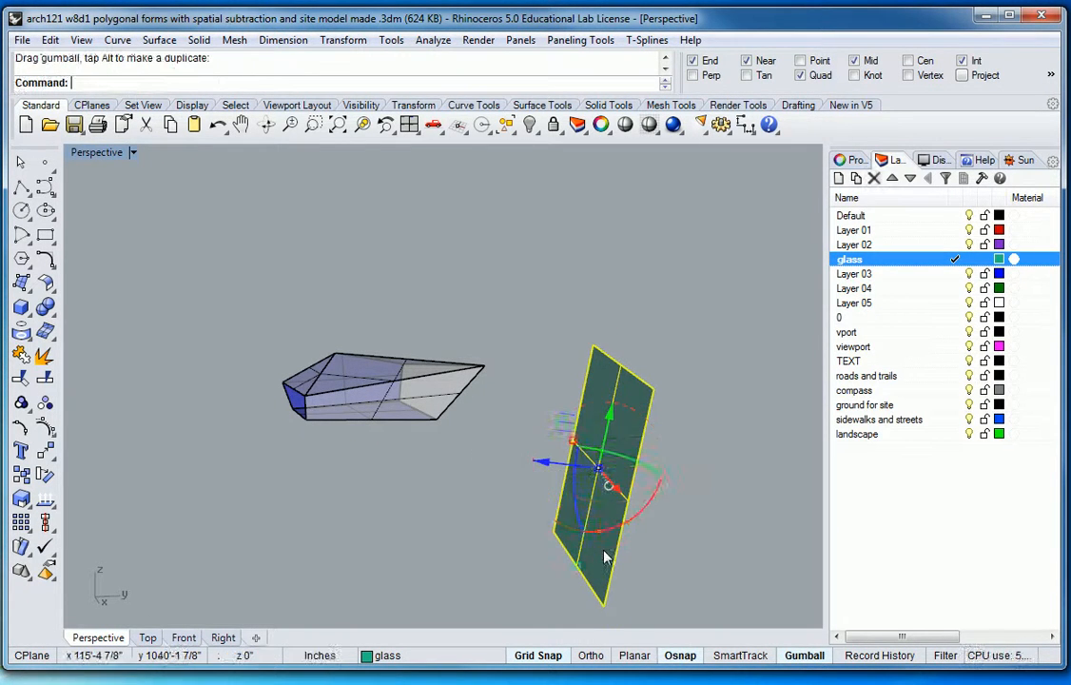
key("ctrl+z")
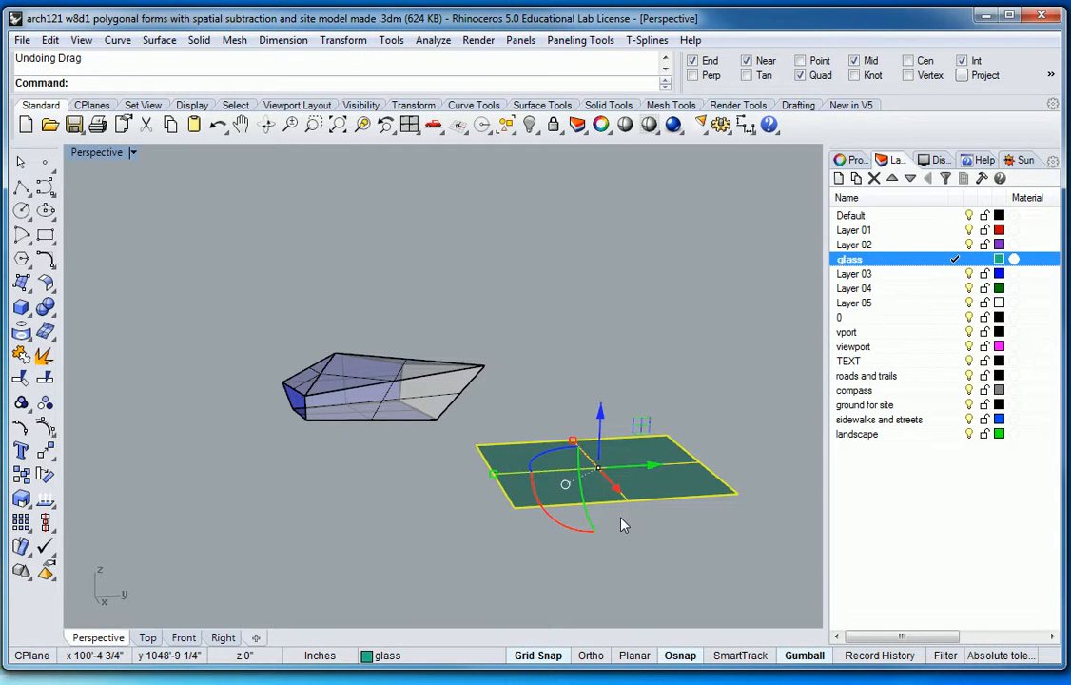
left_click(540, 501)
type("9")
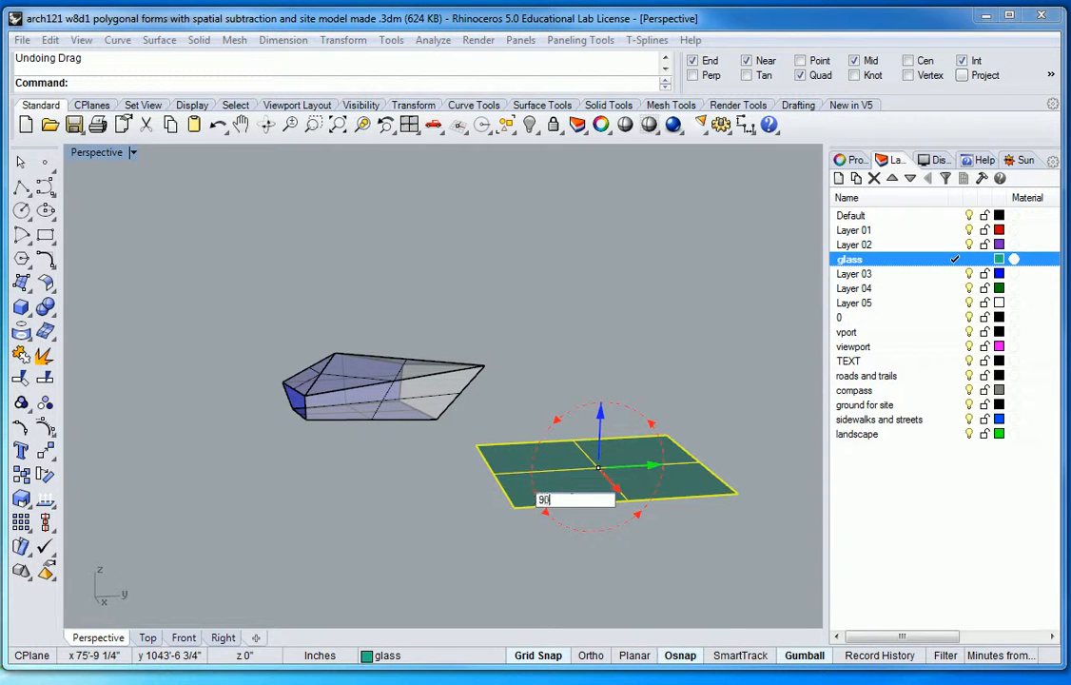
type("0")
key("Return")
right_click_drag(606, 466, 683, 552)
right_click_drag(643, 516, 631, 529)
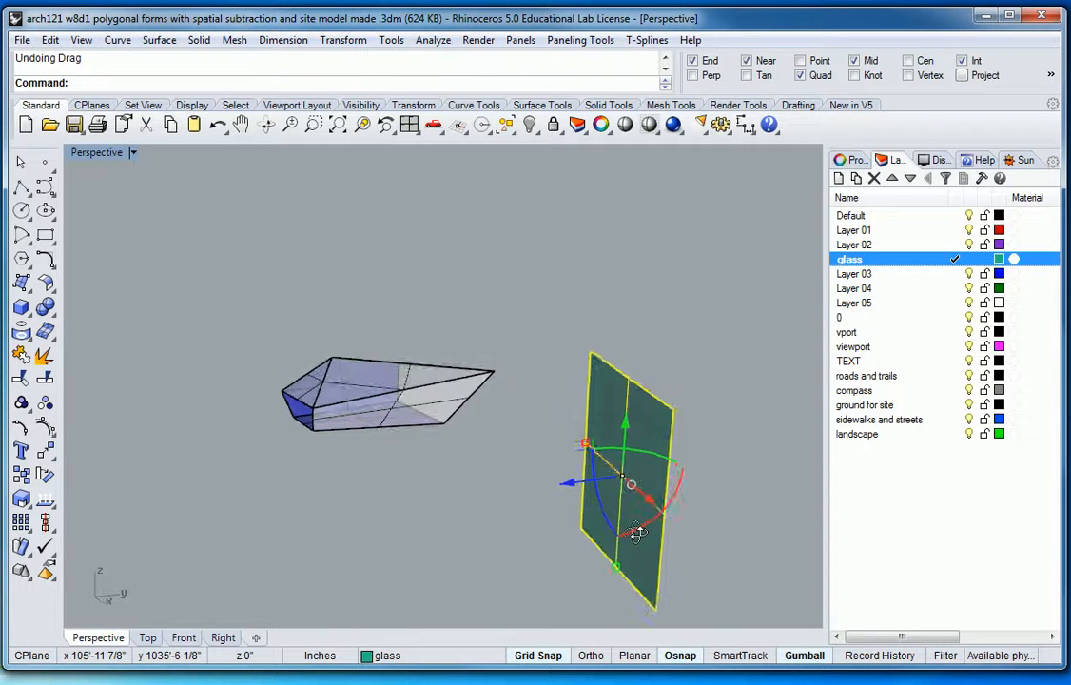
left_click(644, 456)
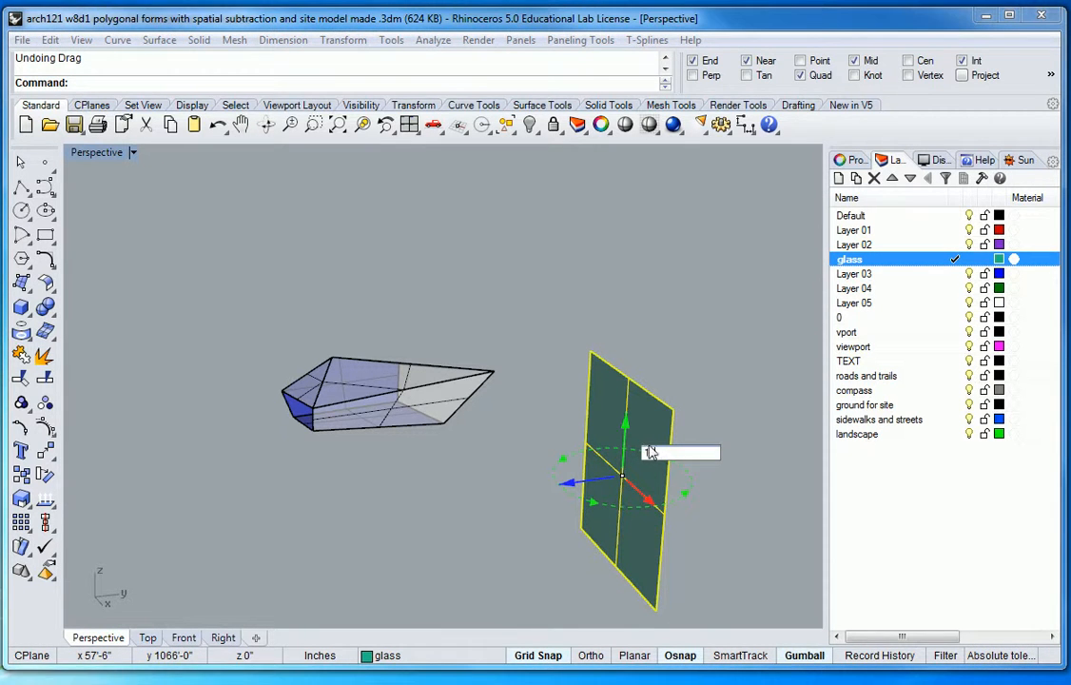
right_click_drag(645, 478, 558, 488)
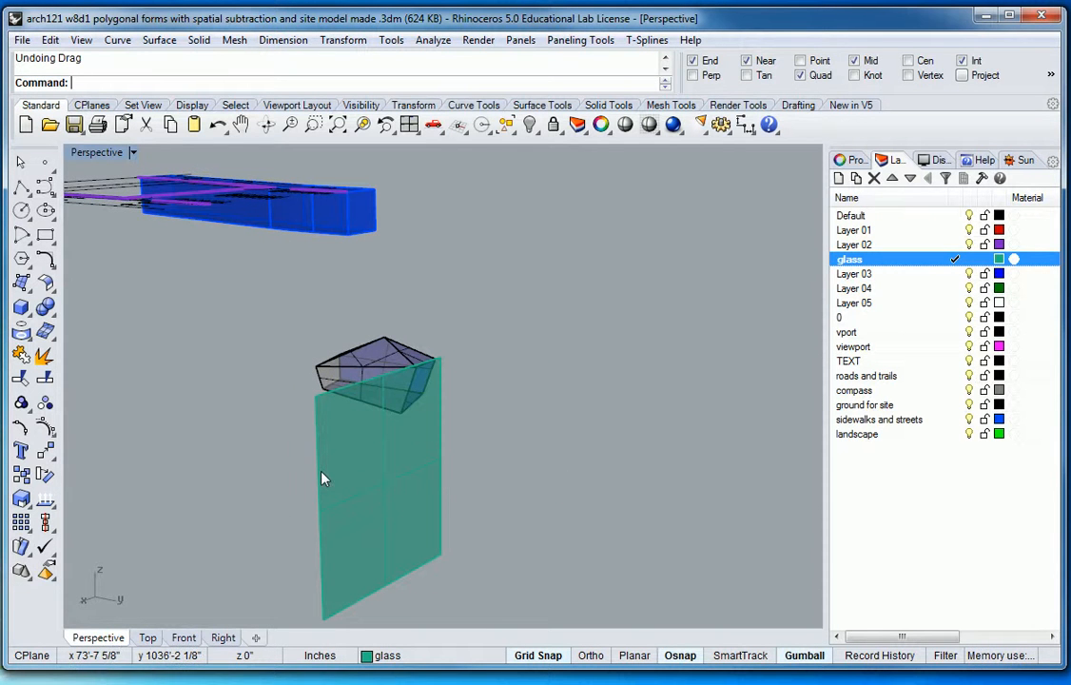
Move the upright glass plane into the copied form so it slices crosswise through it, and fine-tune its placement
right_click_drag(488, 547, 378, 554)
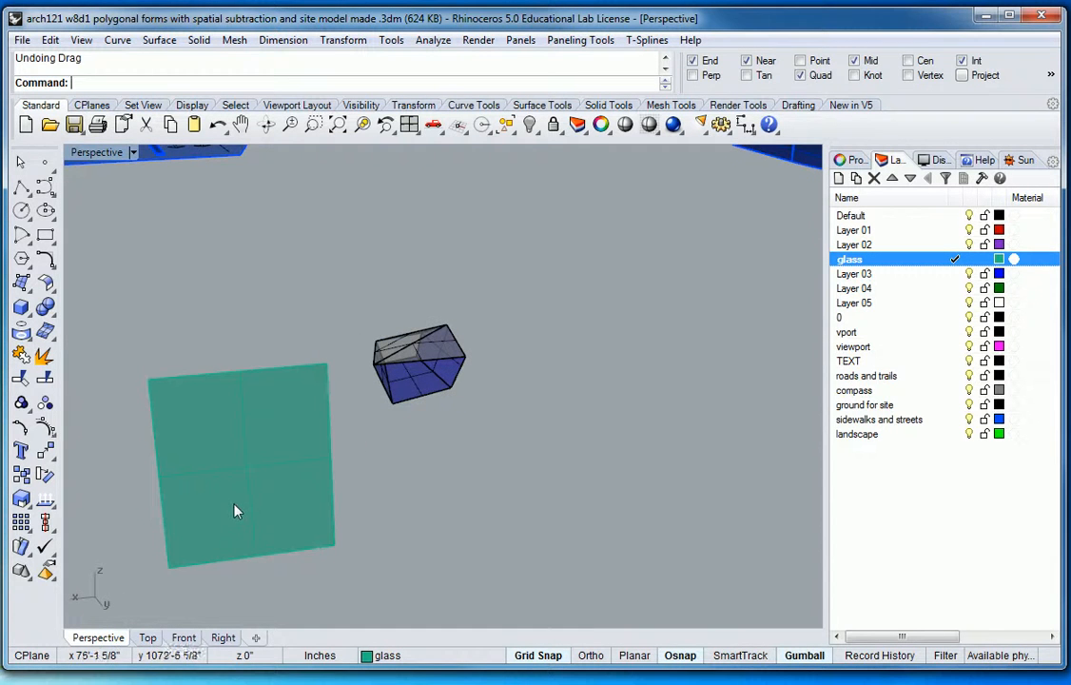
left_click(252, 478)
right_click_drag(416, 390, 383, 349)
left_click_drag(328, 505, 423, 413)
right_click_drag(424, 413, 443, 545)
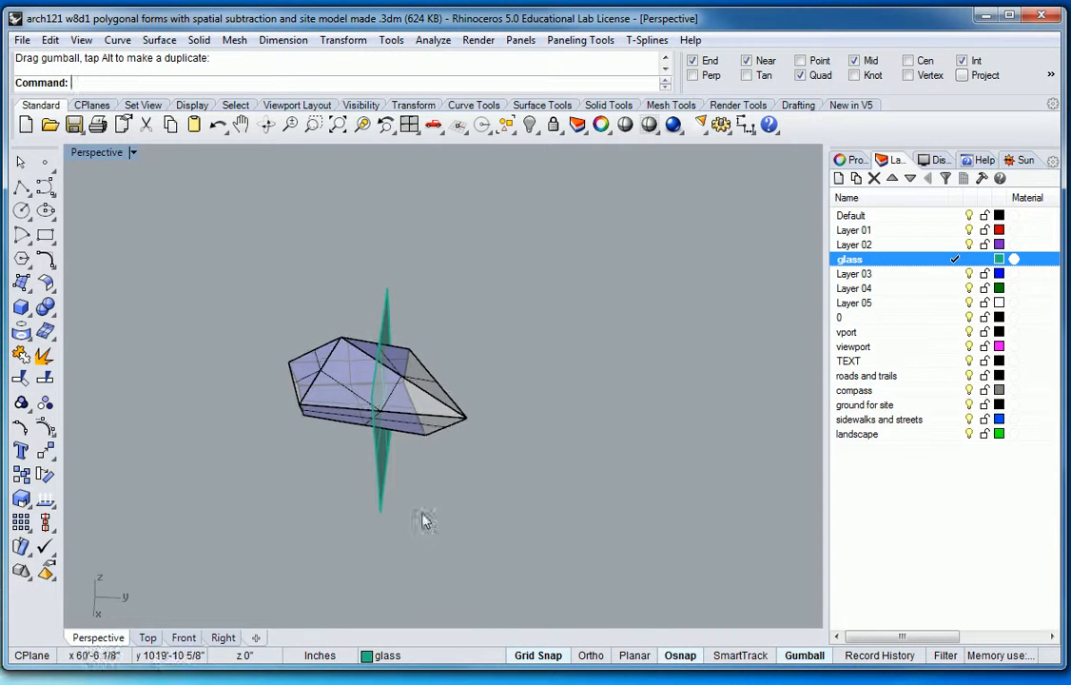
left_click(380, 476)
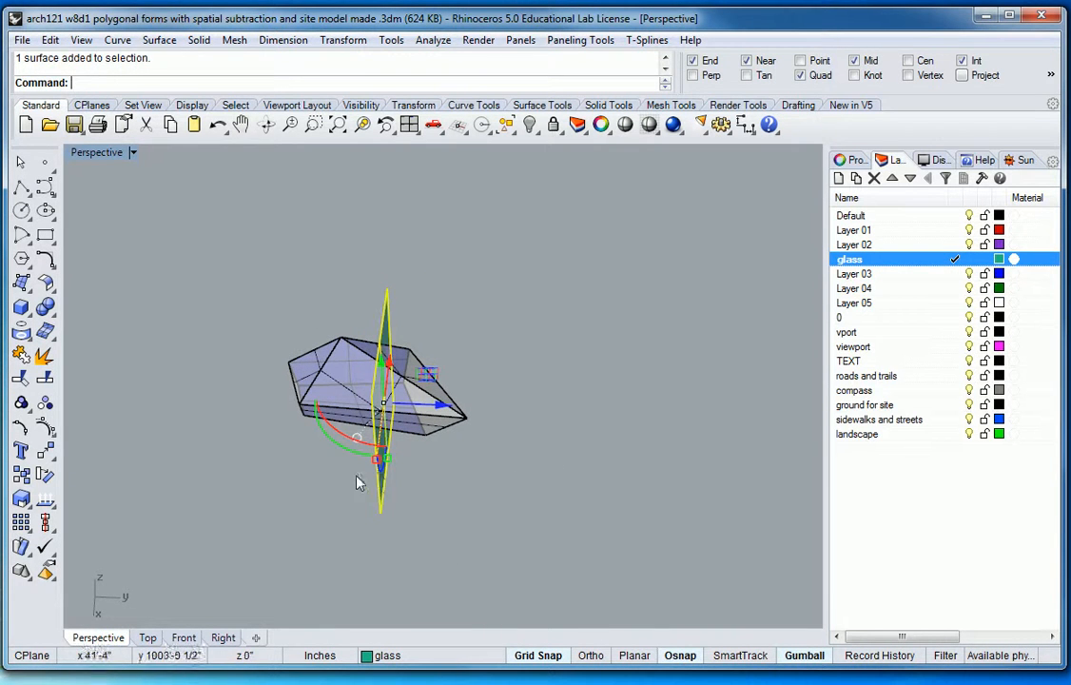
right_click_drag(335, 439, 523, 505)
left_click_drag(480, 495, 496, 489)
right_click_drag(524, 488, 301, 411)
key("Escape")
right_click_drag(437, 373, 569, 416)
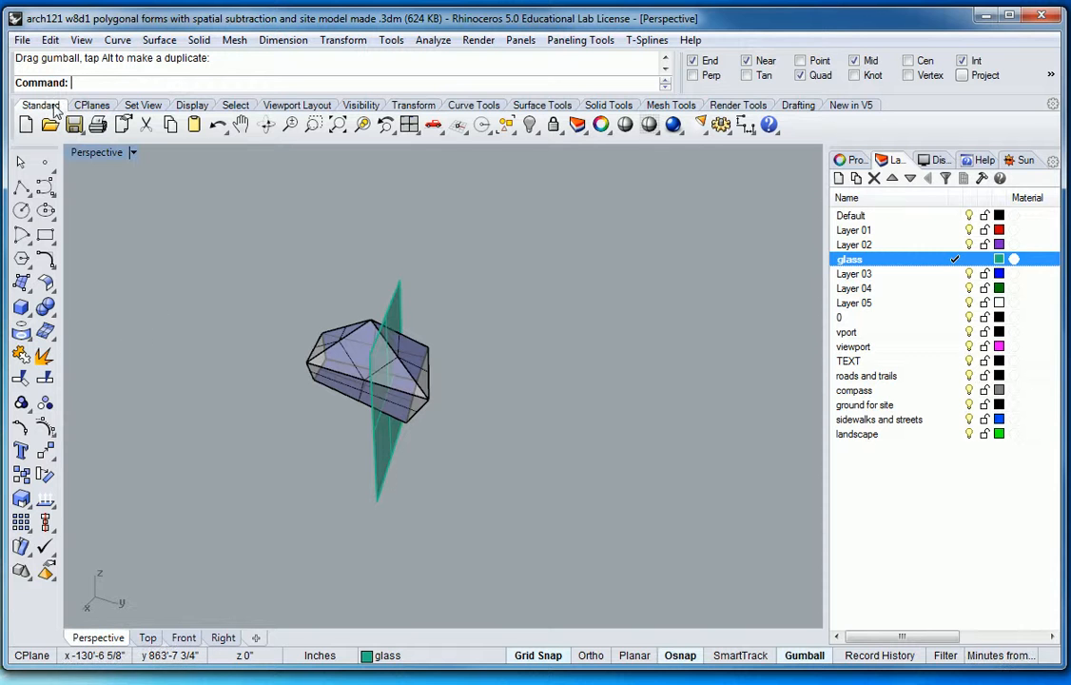
Set the Perspective viewport to Shaded display and face the glass plane from the form's open end
left_click(133, 152)
left_click(174, 178)
mouse_move(602, 485)
right_mouse_down()
mouse_move(466, 500)
mouse_move(423, 459)
mouse_move(458, 406)
mouse_move(509, 394)
mouse_move(603, 440)
mouse_move(614, 505)
mouse_move(504, 523)
mouse_move(471, 513)
right_mouse_up()
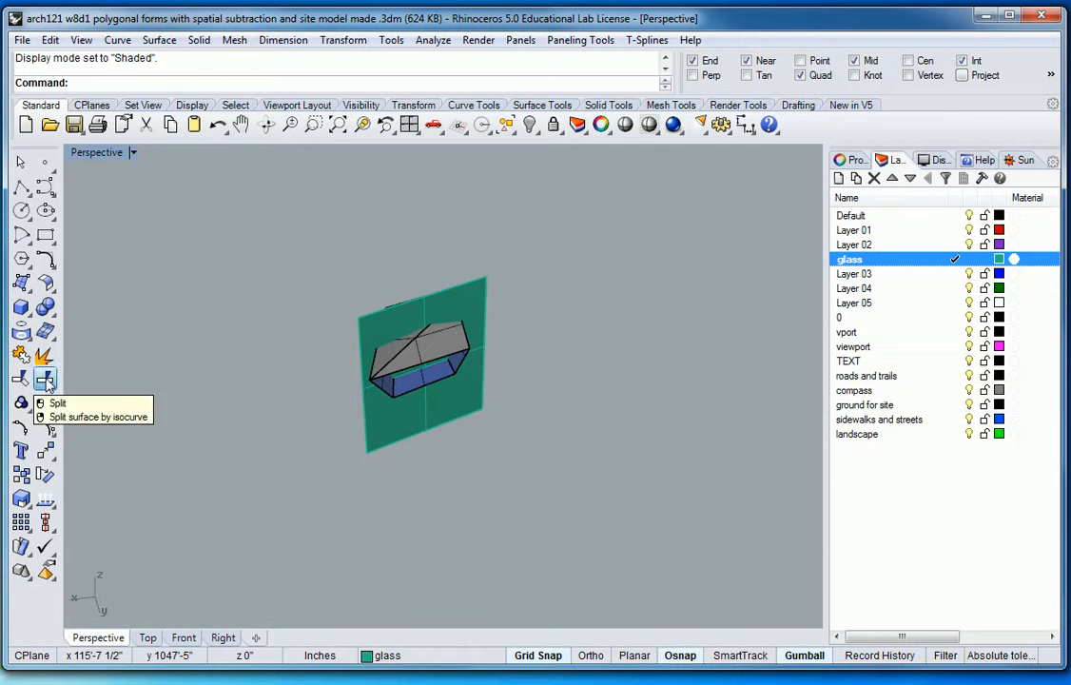
Split the glass plane with the copied form and delete the piece outside the form
left_click(45, 331)
left_click(486, 303)
key("Return")
left_click(411, 373)
key("Return")
left_click(483, 302)
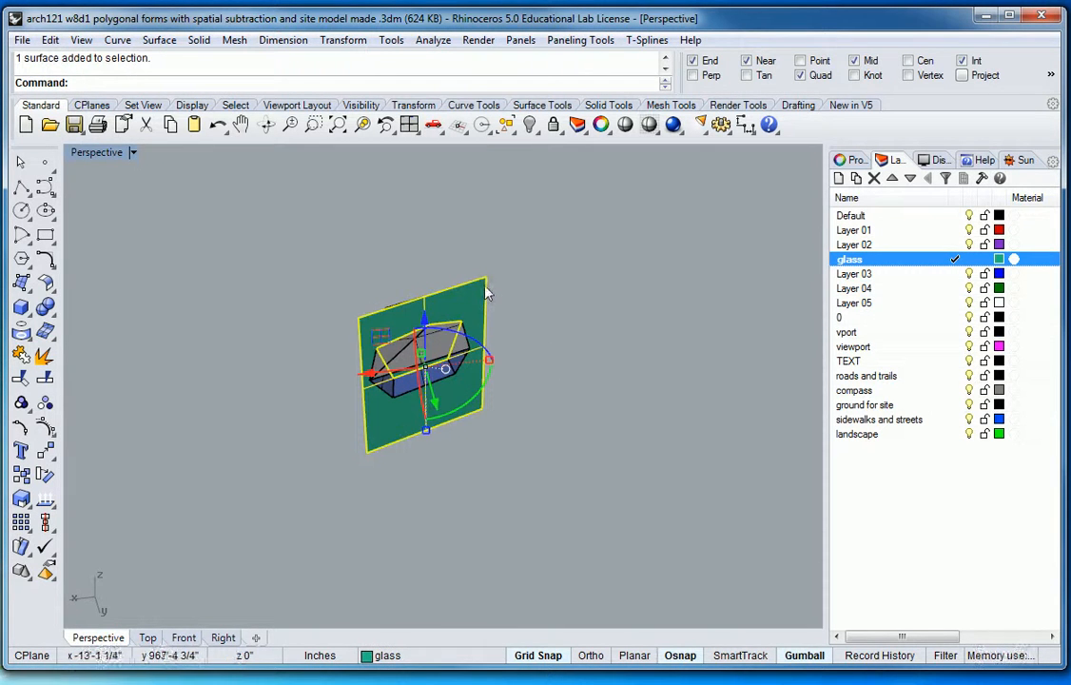
key("Delete")
right_click_drag(532, 381, 438, 490)
scroll(437, 400, "up", 4)
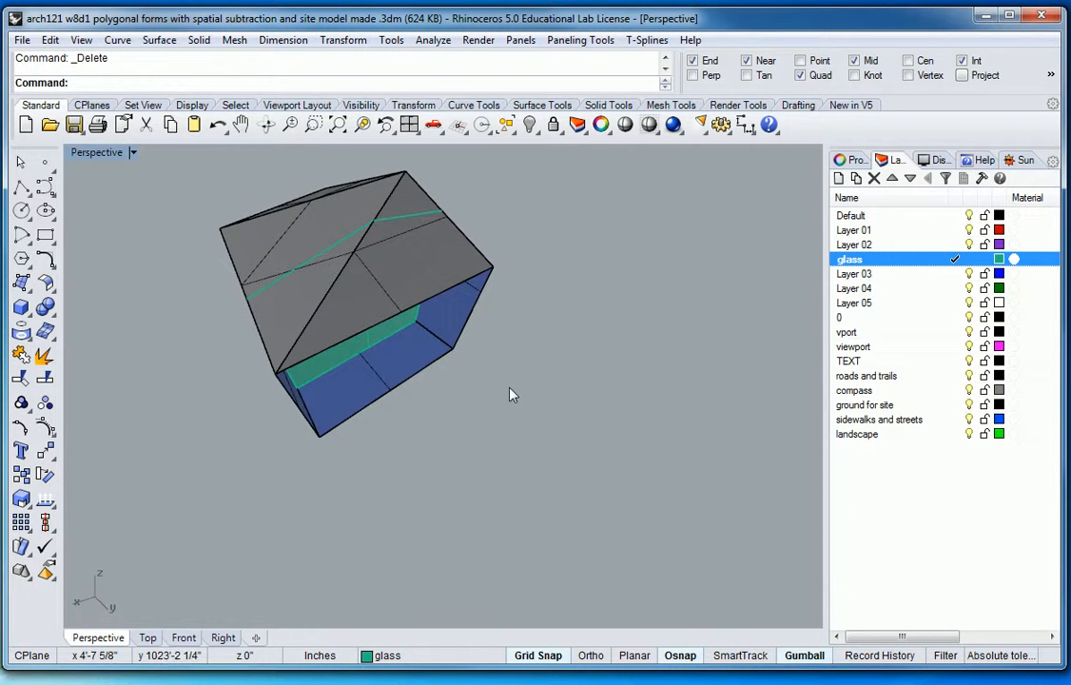
Undo the deletion and the split of the glass plane
key("ctrl+z")
key("ctrl+z")
right_click_drag(439, 444, 401, 400)
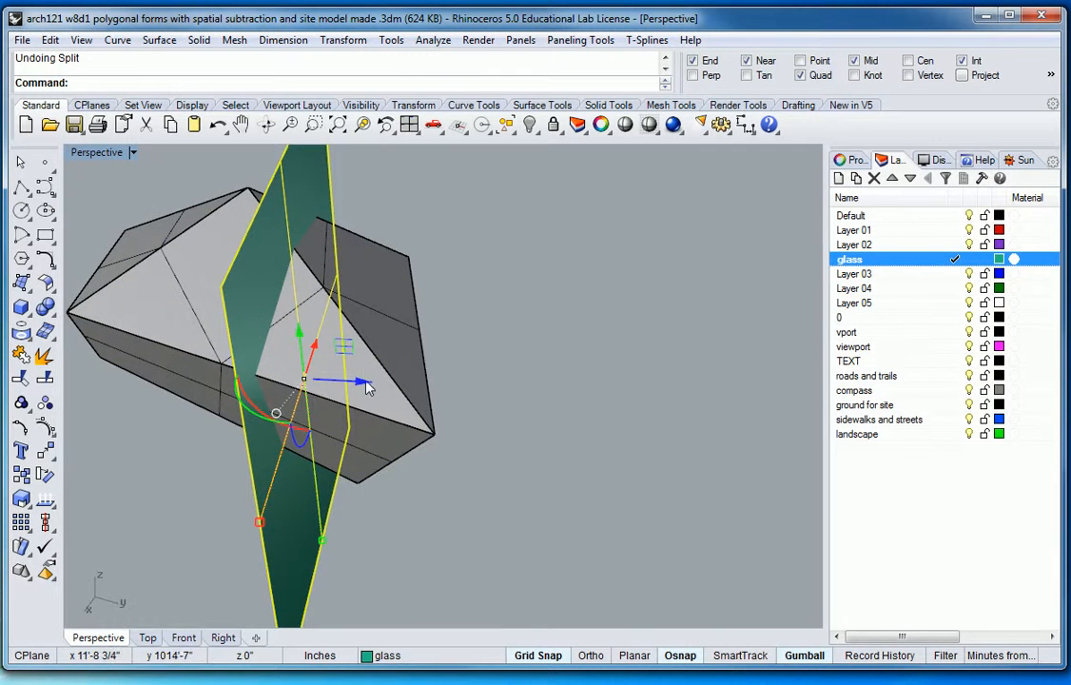
Duplicate the glass plane and place the parallel copy across the form nearer its opposite end
left_click_drag(362, 383, 229, 380)
right_click_drag(229, 381, 438, 403)
left_click_drag(354, 390, 364, 392)
right_click_drag(364, 393, 383, 455)
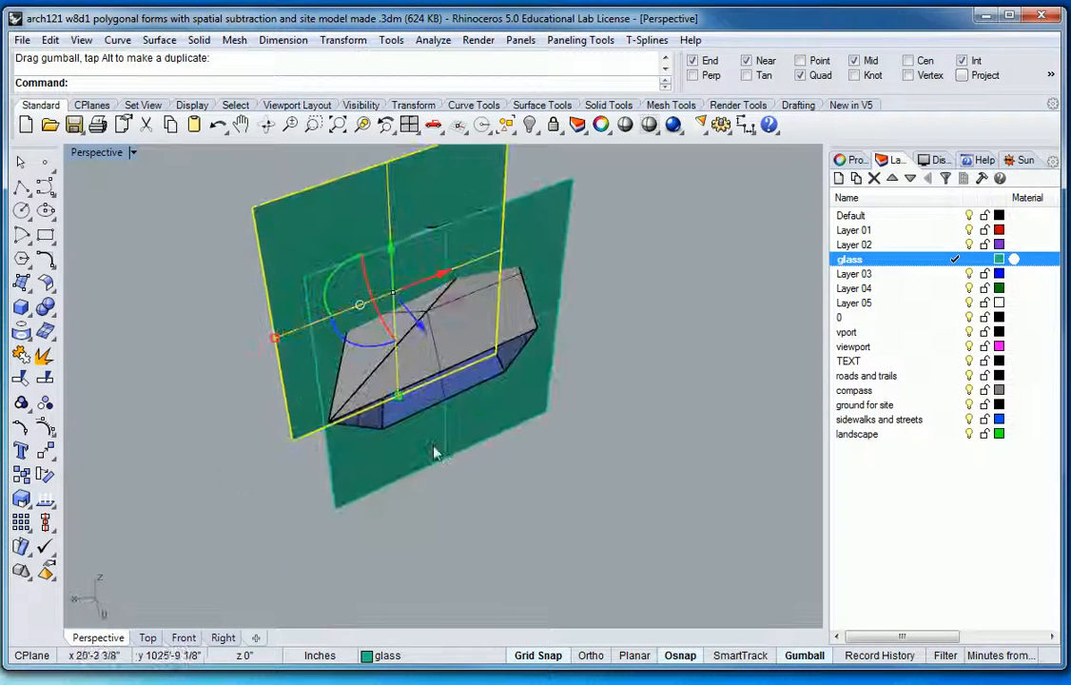
key("Escape")
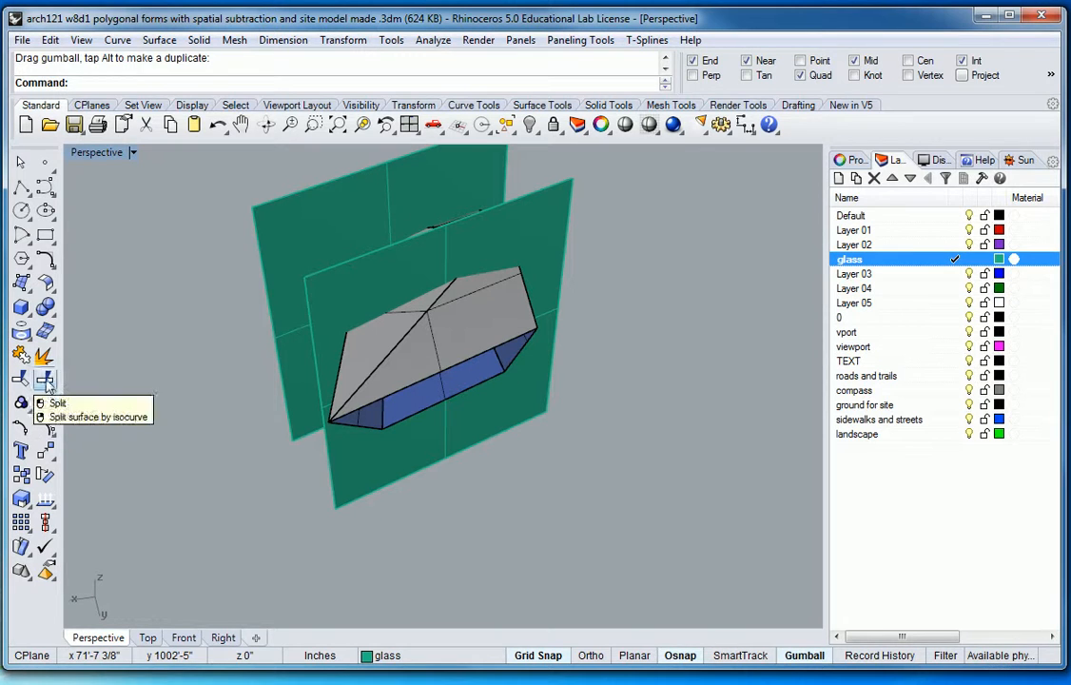
Split both glass planes using the copied form as the cutting object
left_click(24, 357)
left_click(499, 178)
left_click(557, 211)
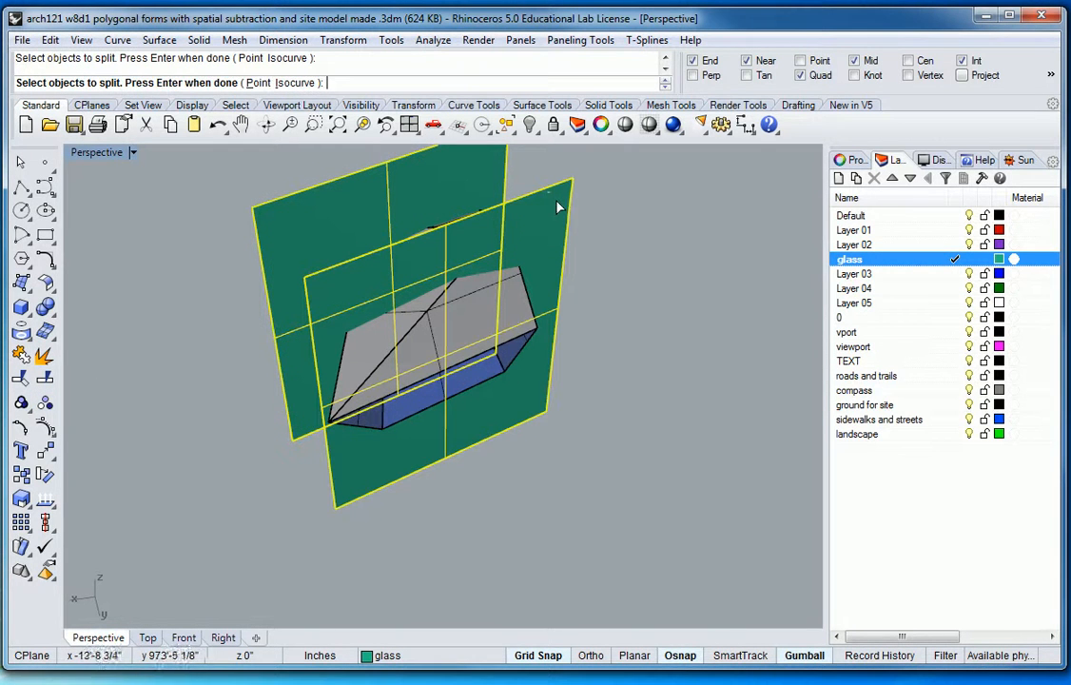
key("Return")
left_click(515, 343)
key("Return")
Delete the outer pieces of both split glass planes, keeping only the parts inside the form
left_click(558, 226)
left_click(504, 174)
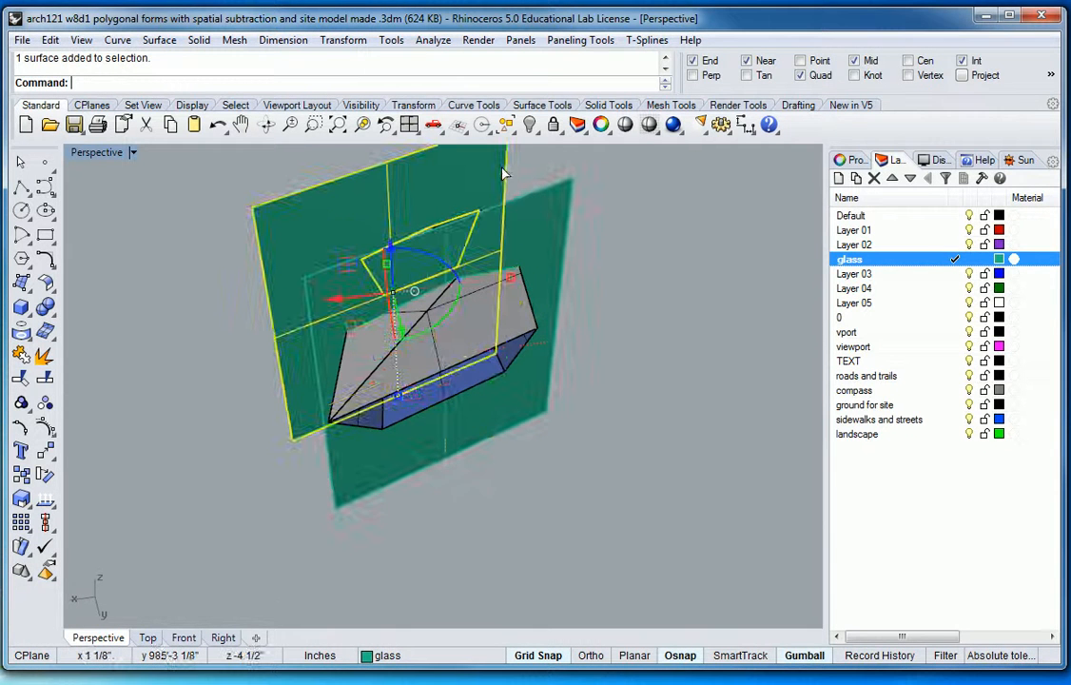
key("Delete")
left_click(526, 196)
key("Delete")
right_click_drag(506, 373, 313, 337)
Set the Perspective viewport to Ghosted display and examine both glass panels inside the form from several angles
left_click(133, 154)
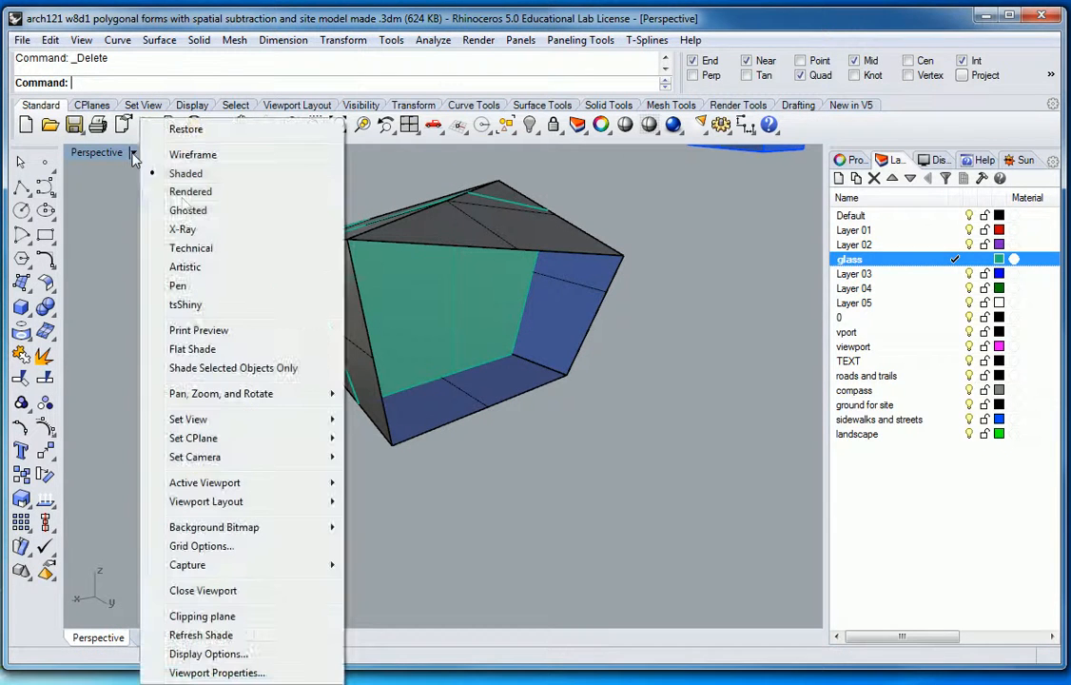
left_click(190, 217)
right_click_drag(337, 354, 351, 321)
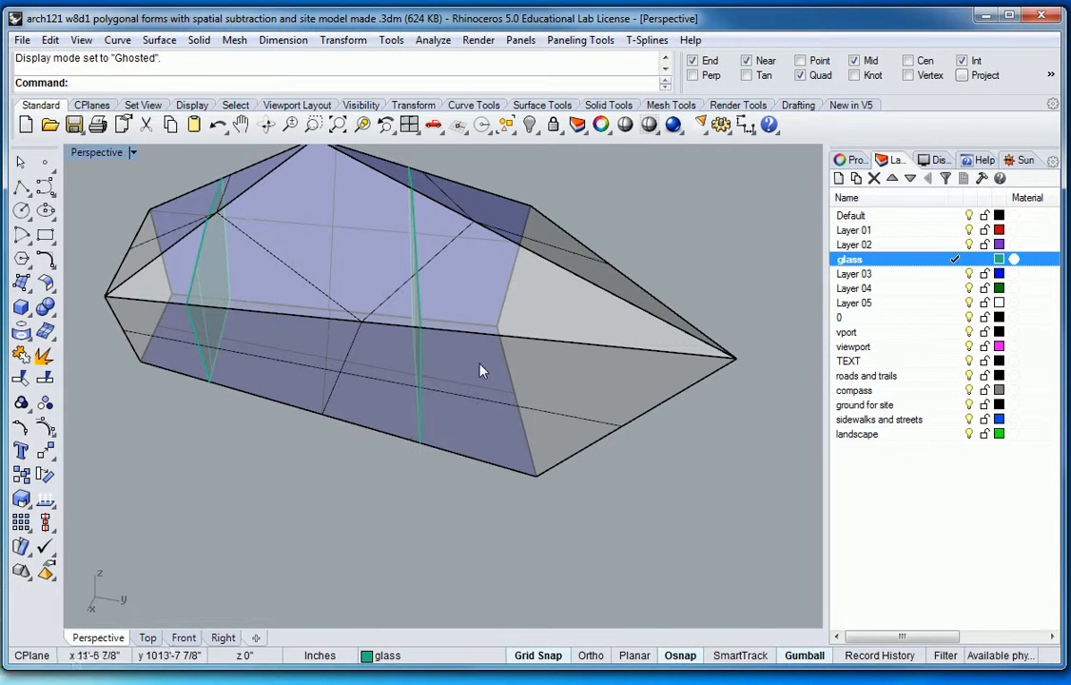
right_click_drag(366, 416, 485, 419)
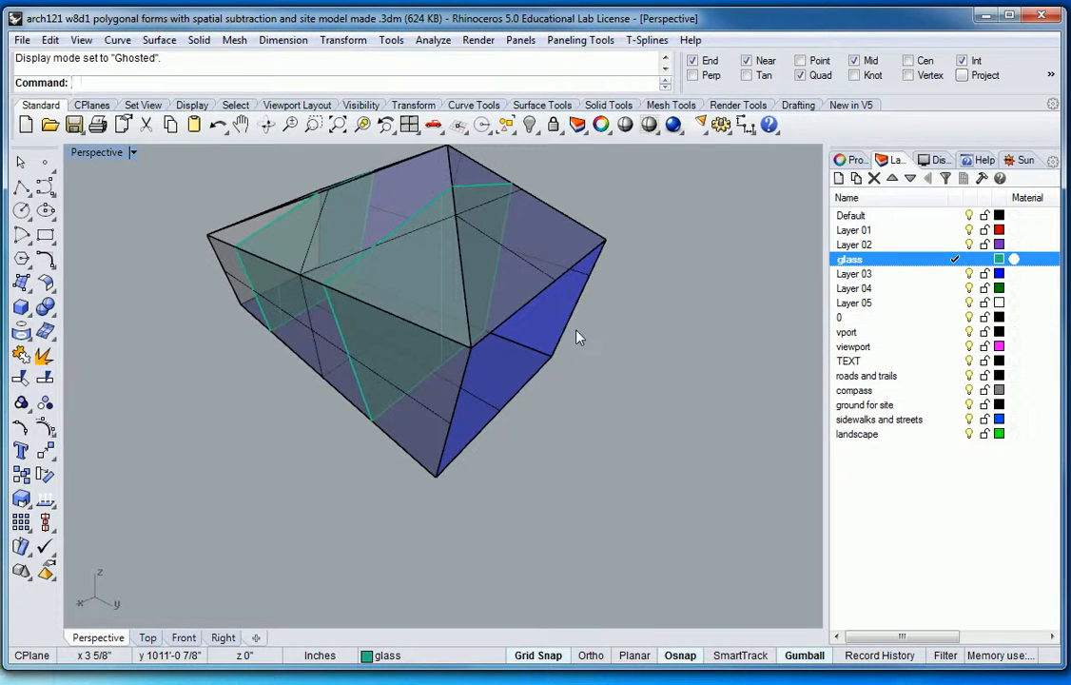
right_click_drag(438, 359, 665, 353)
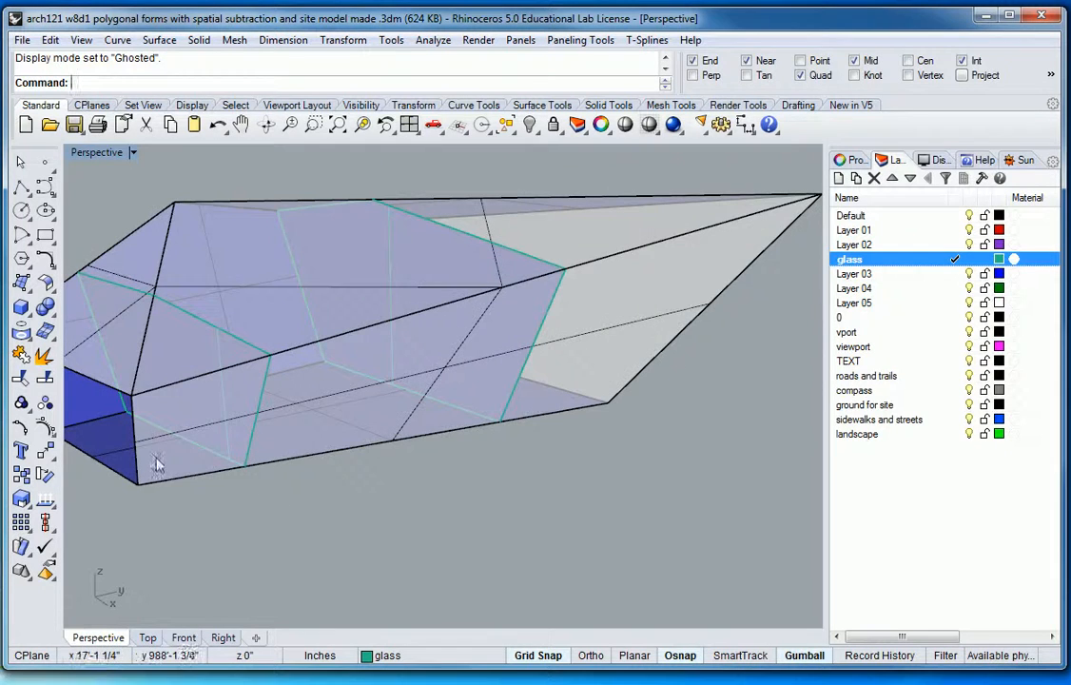
right_click_drag(165, 463, 358, 379)
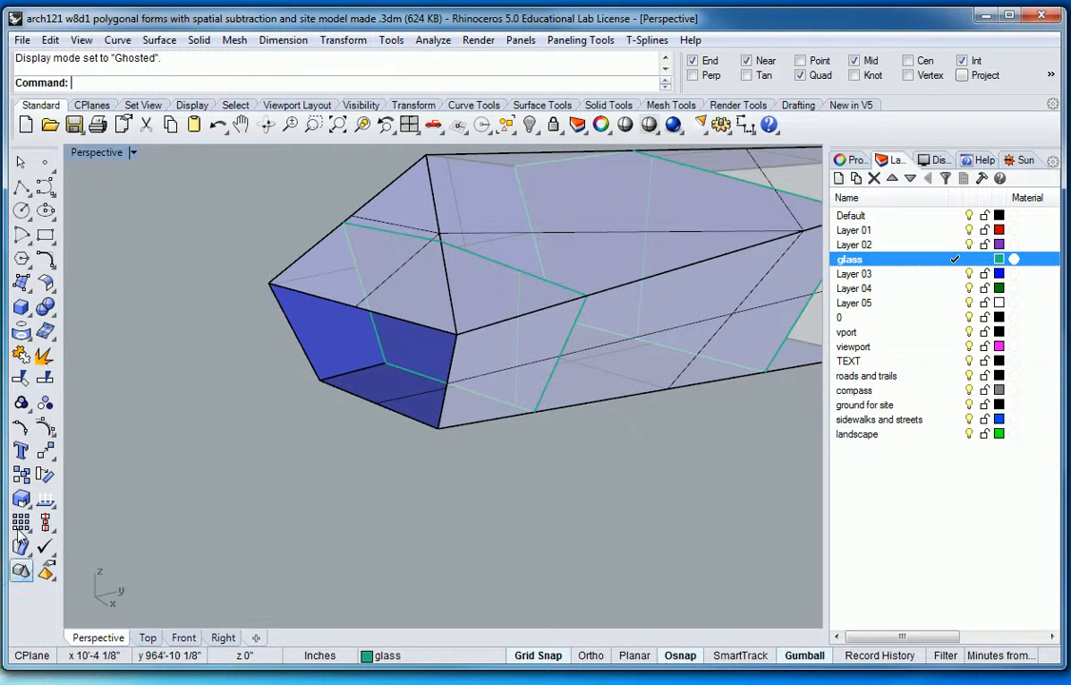
right_click_drag(571, 538, 379, 578, "shift")
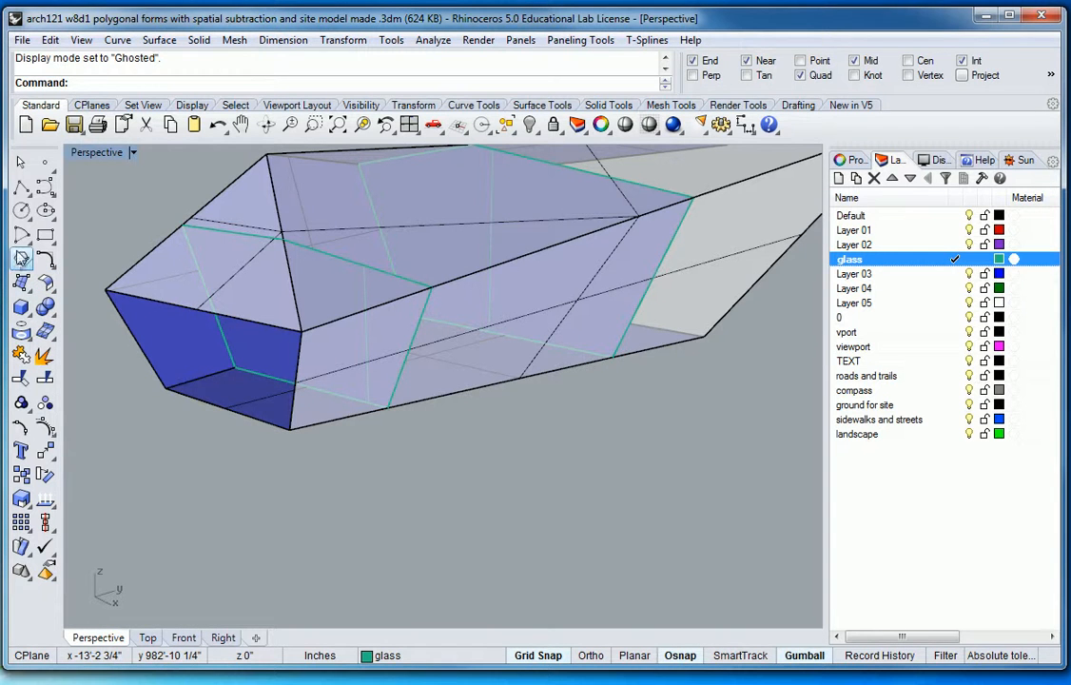
left_click(21, 189)
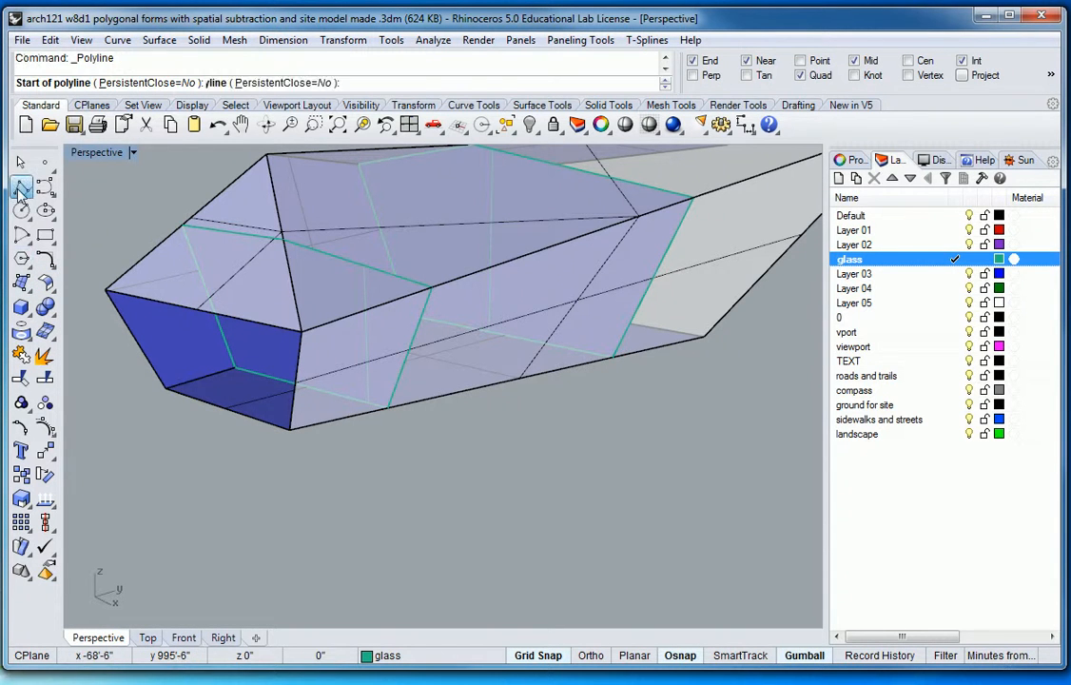
left_click(417, 517)
type("@")
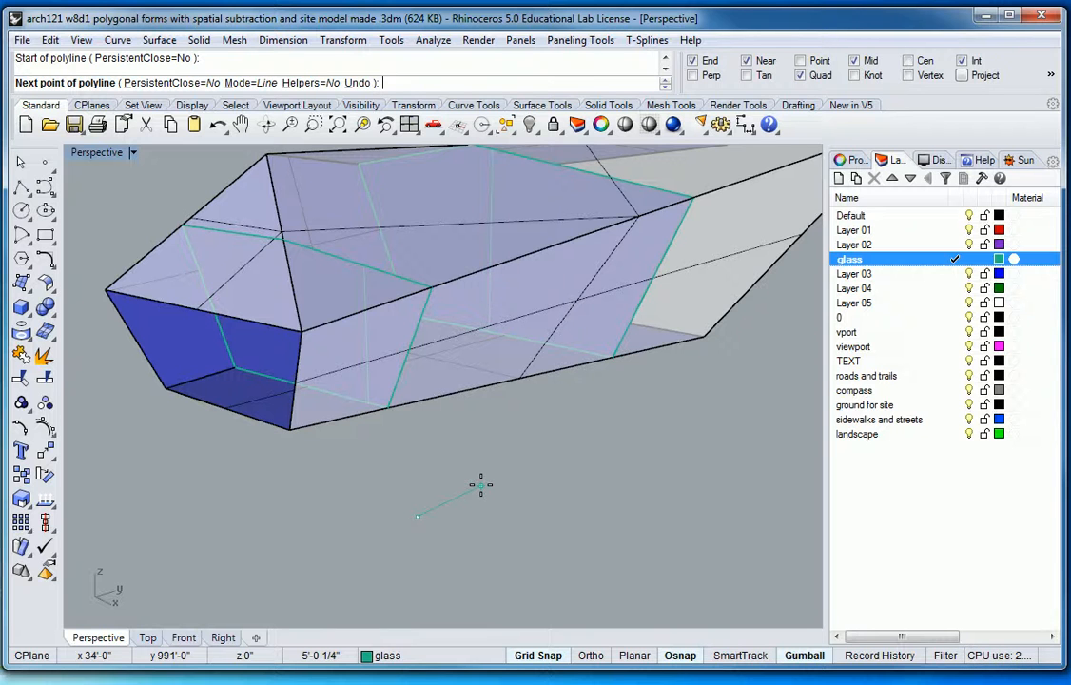
key("Return")
left_click(484, 483)
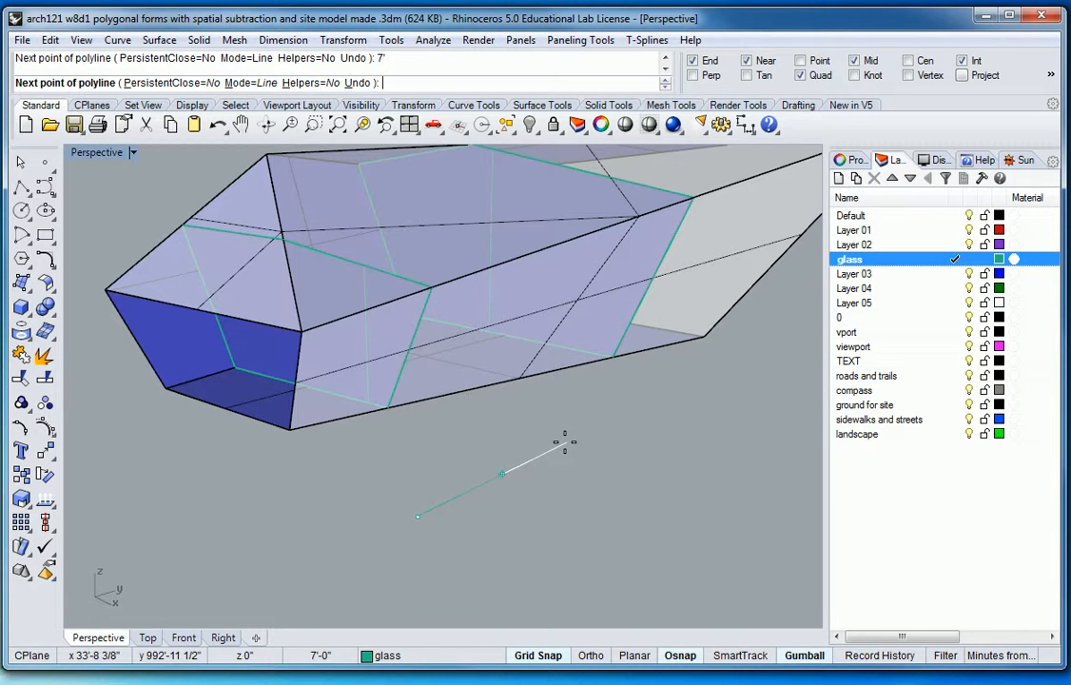
left_click(603, 448)
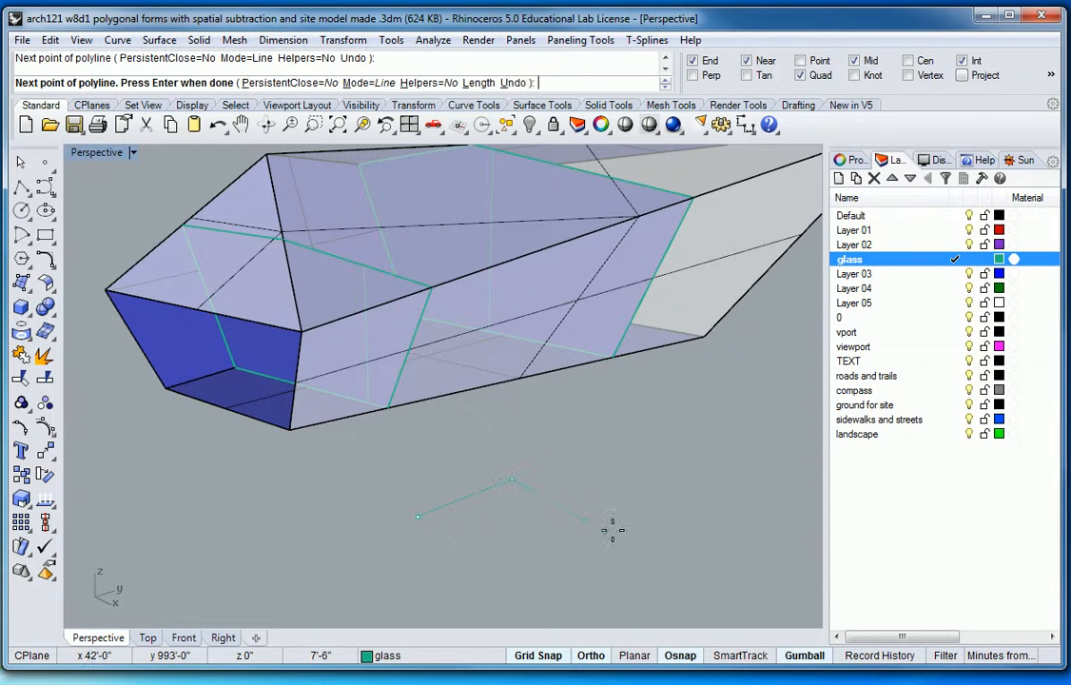
key("Escape")
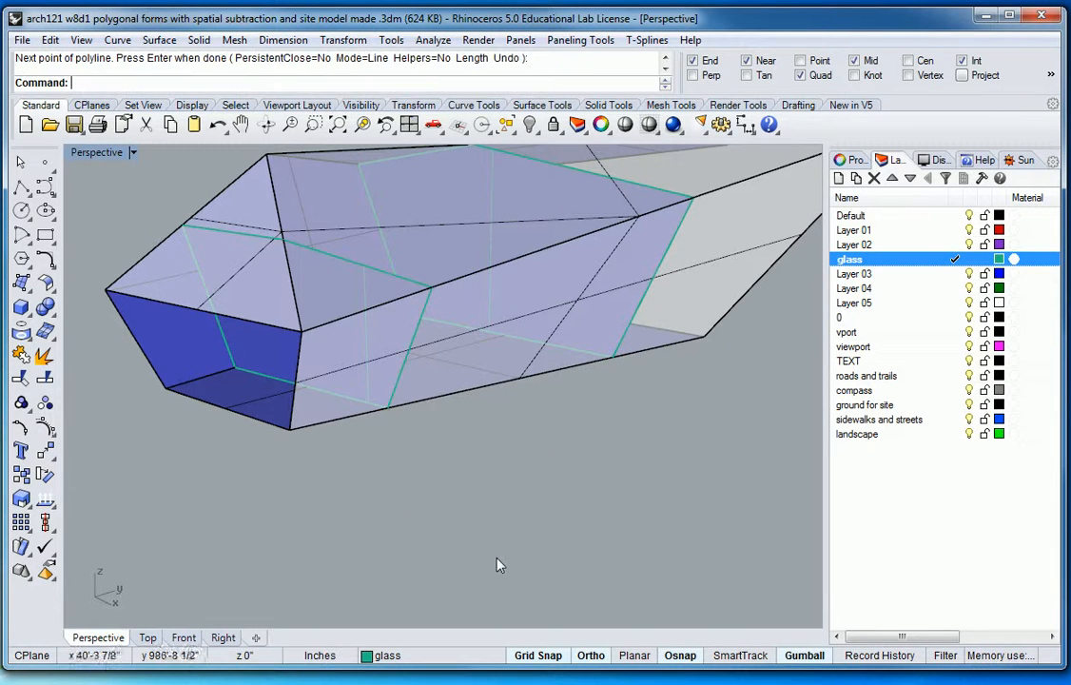
Start a polyline and make the Default layer current, leaving its colour unchanged
left_click(21, 187)
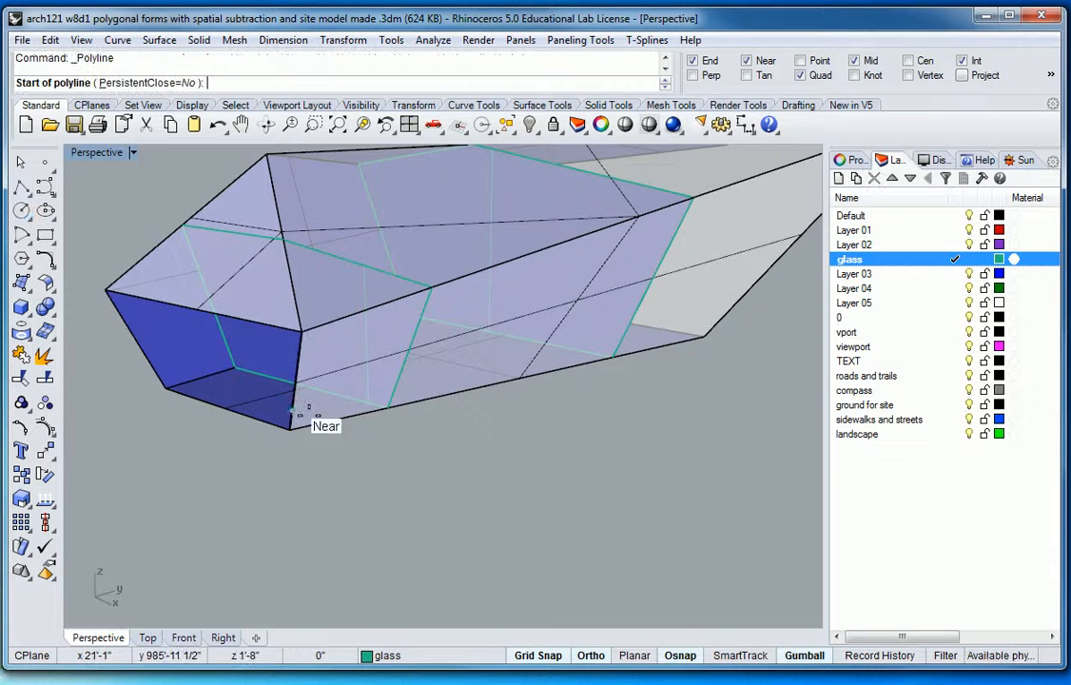
right_click_drag(461, 513, 478, 536)
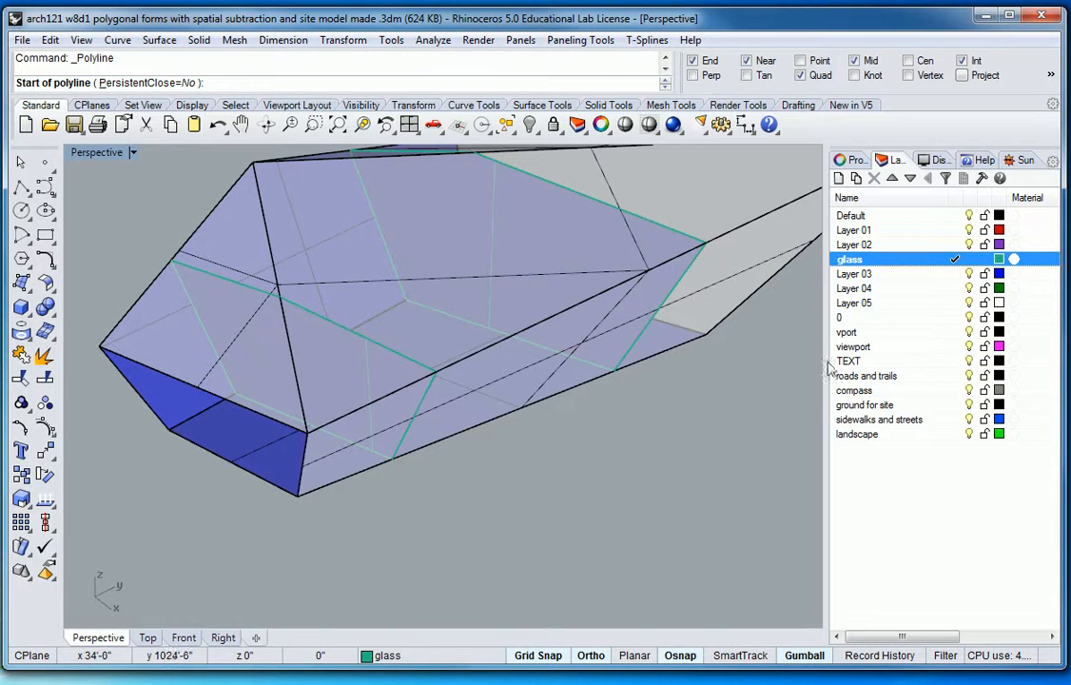
left_click(998, 216)
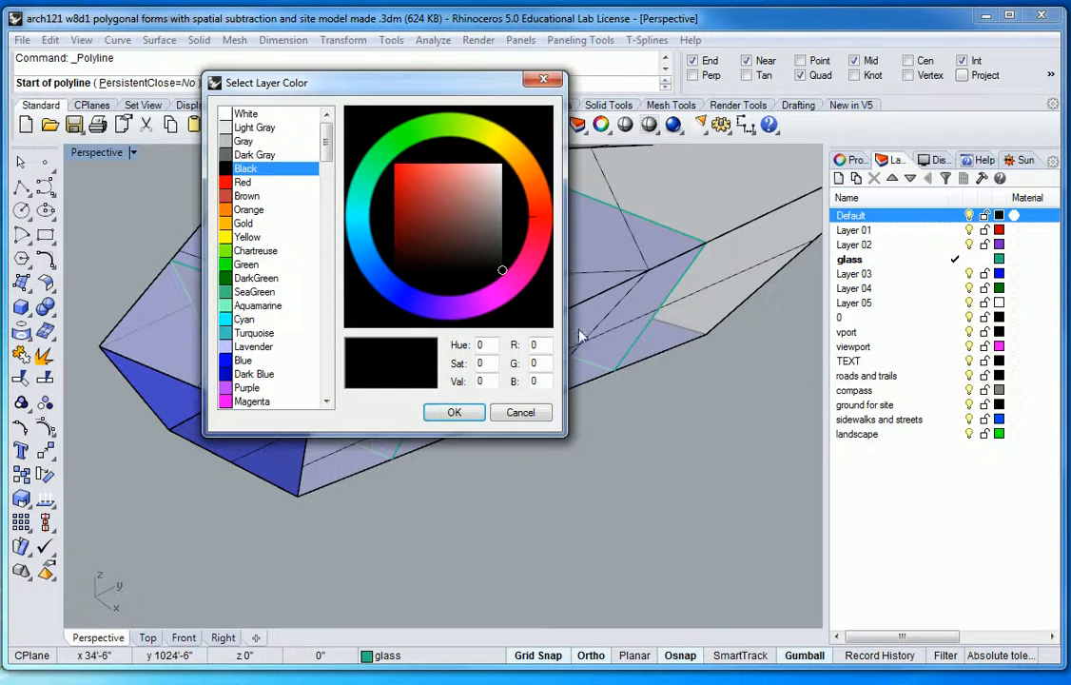
left_click(527, 412)
left_click(955, 216)
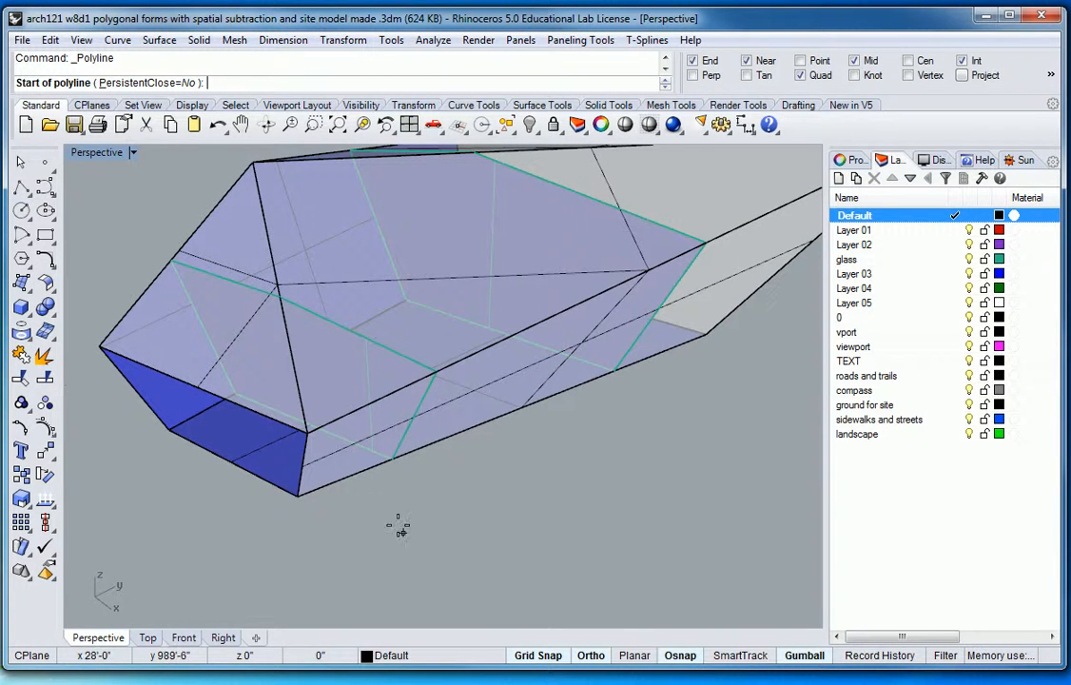
Draw a 7' polyline segment on the ground beside the form and a perpendicular 6' segment from its end
left_click(472, 559)
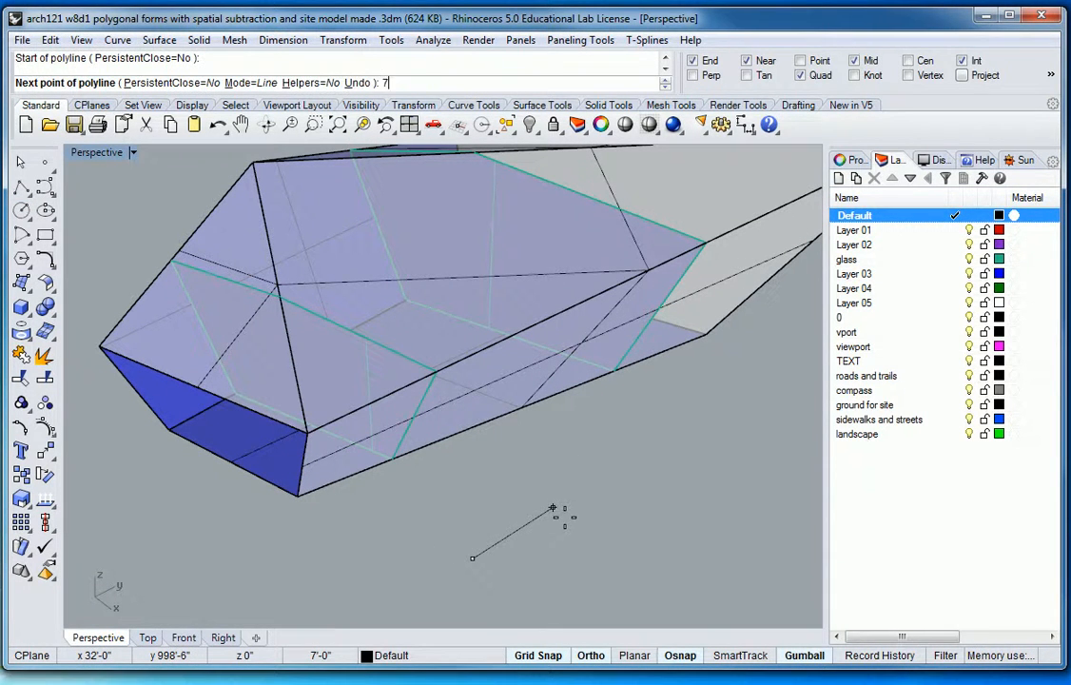
key("Return")
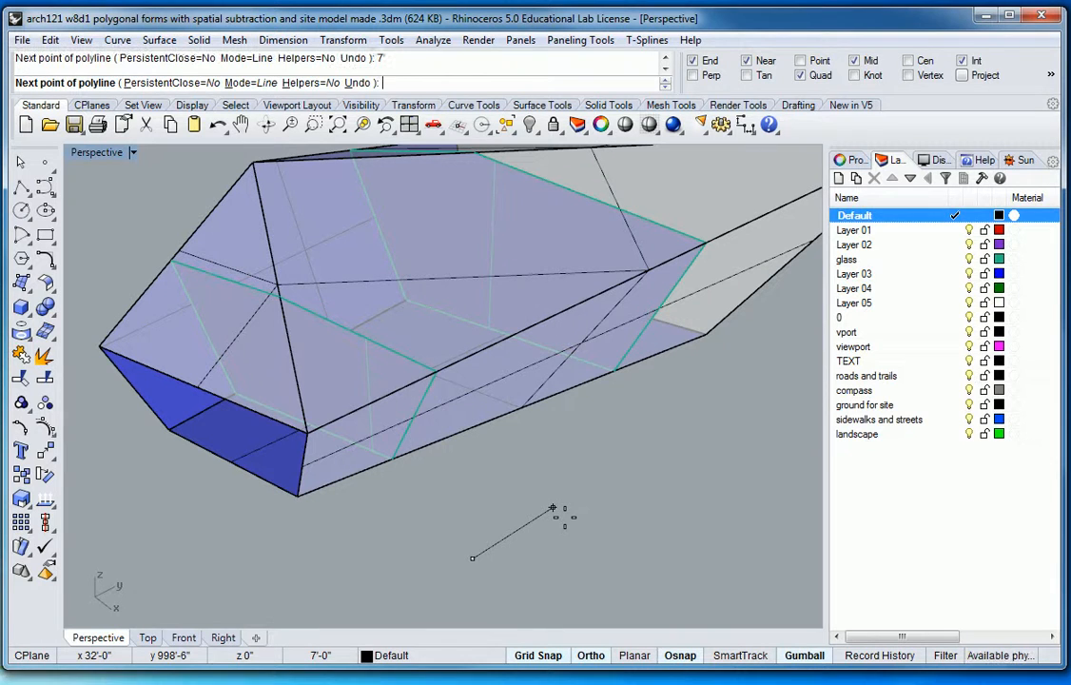
left_click(625, 511)
type("3")
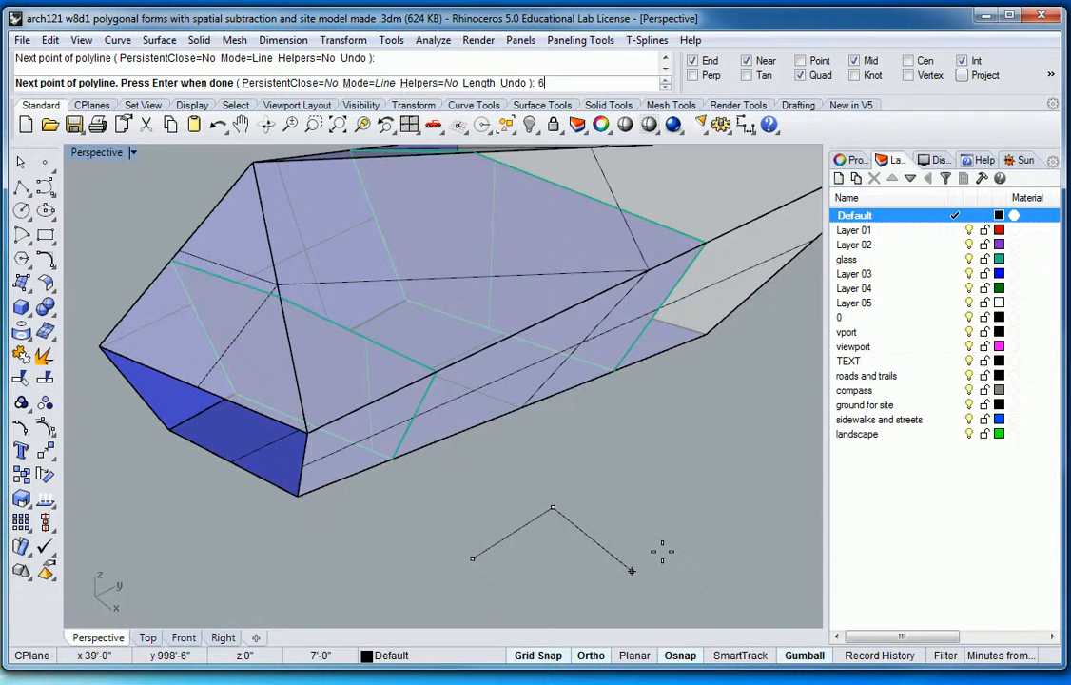
key("Return")
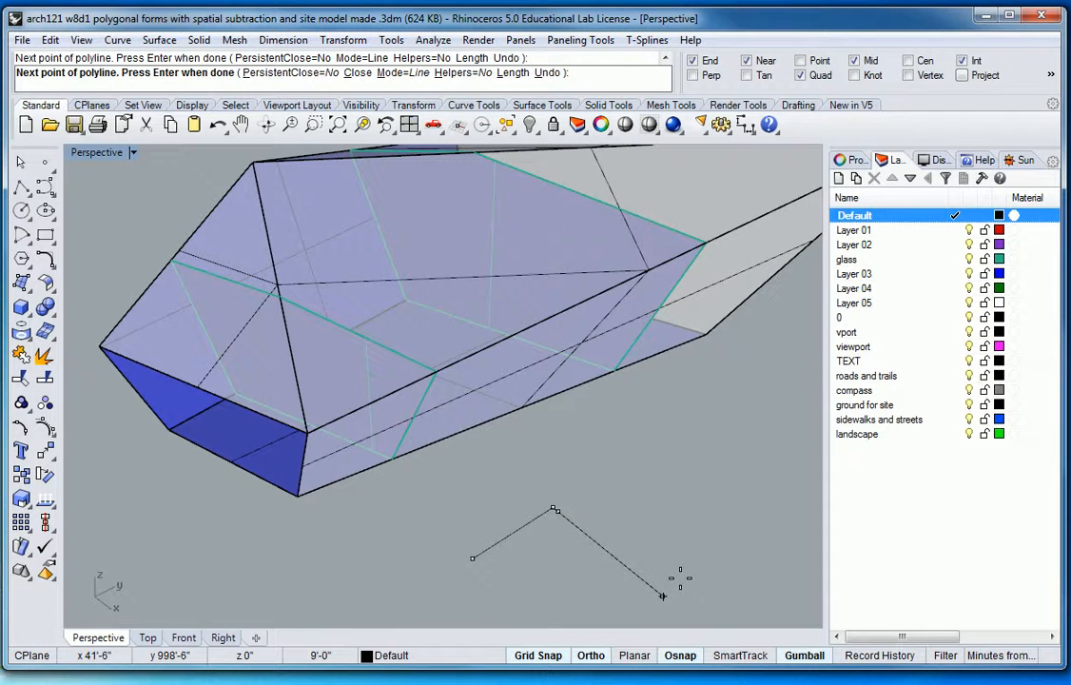
key("ctrl+z")
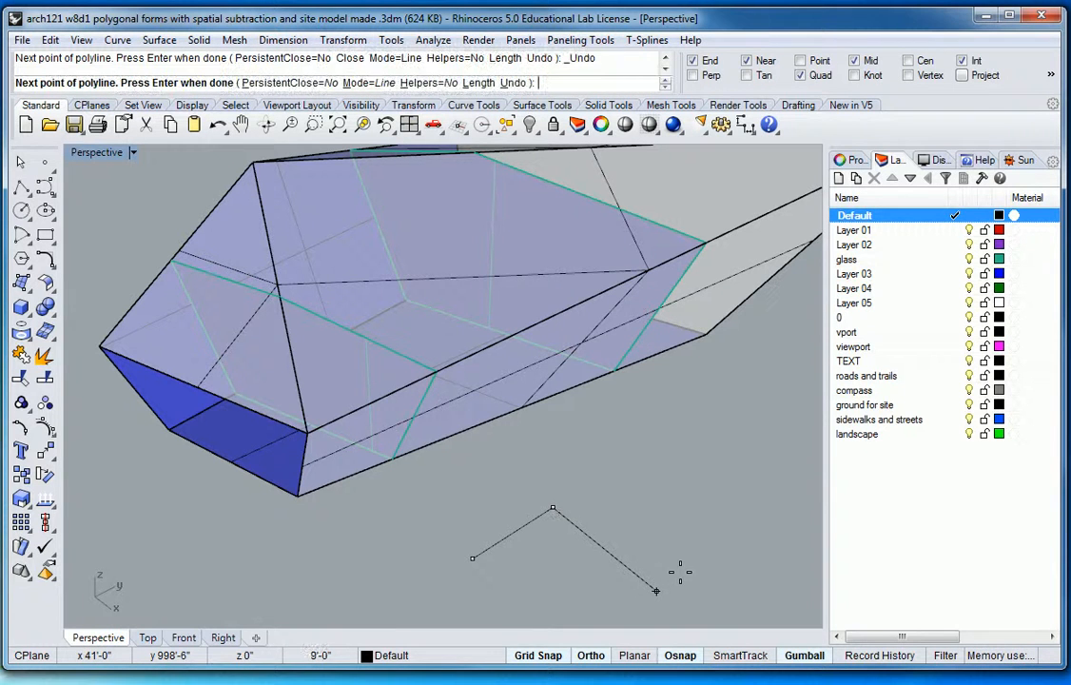
type("6")
key("Return")
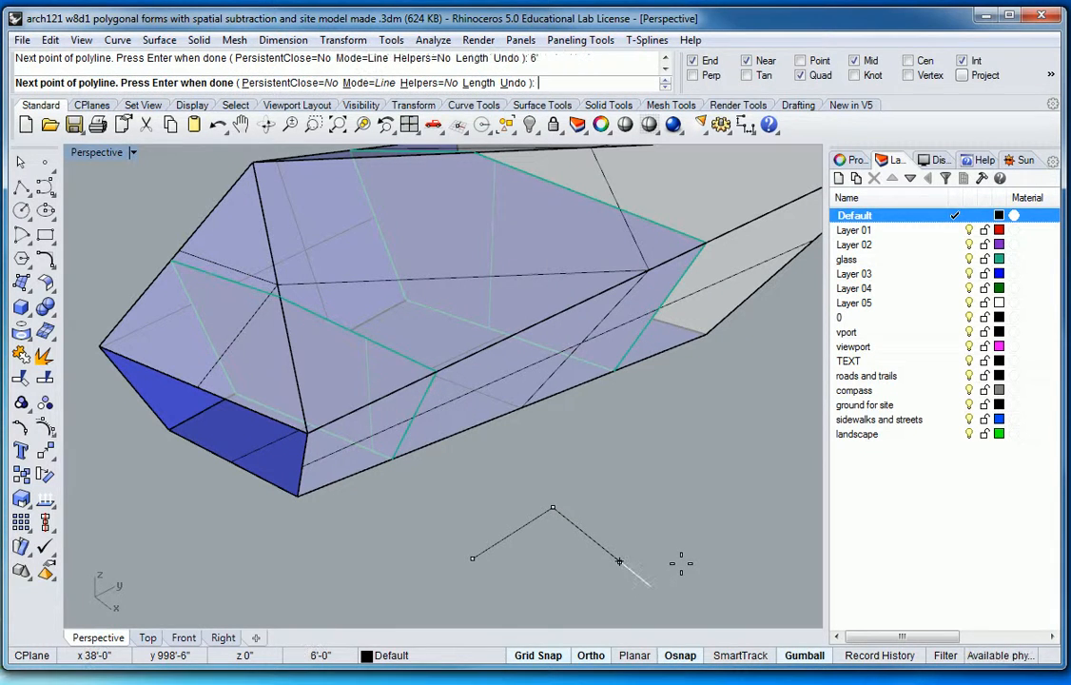
left_click(676, 563)
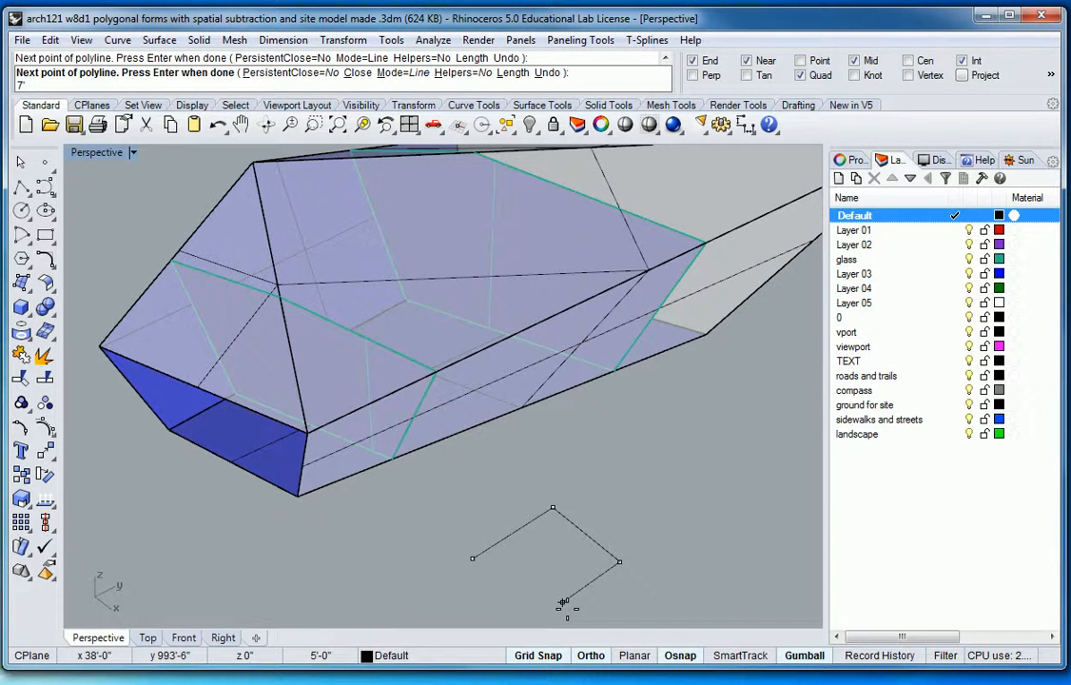
Add a parallel 7' segment back towards the start and close the polyline into a rectangle
type("7'")
key("Return")
left_click(530, 601)
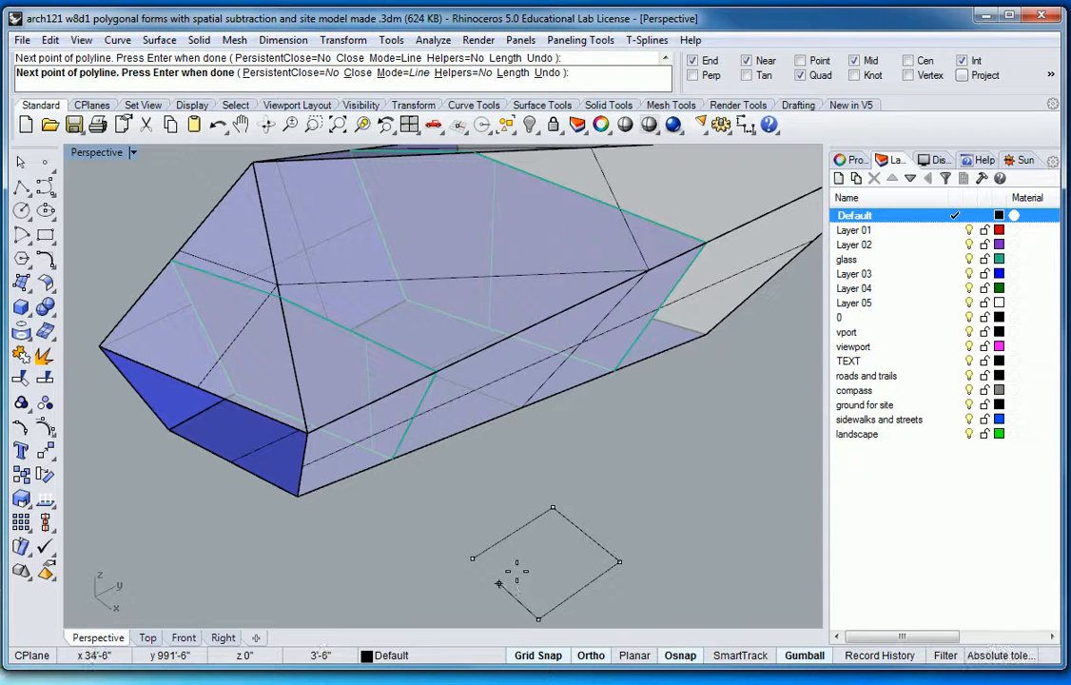
type("c")
key("Return")
Draw a centre line across the rectangle between the midpoints of its two 6' sides
right_click_drag(672, 596, 514, 466)
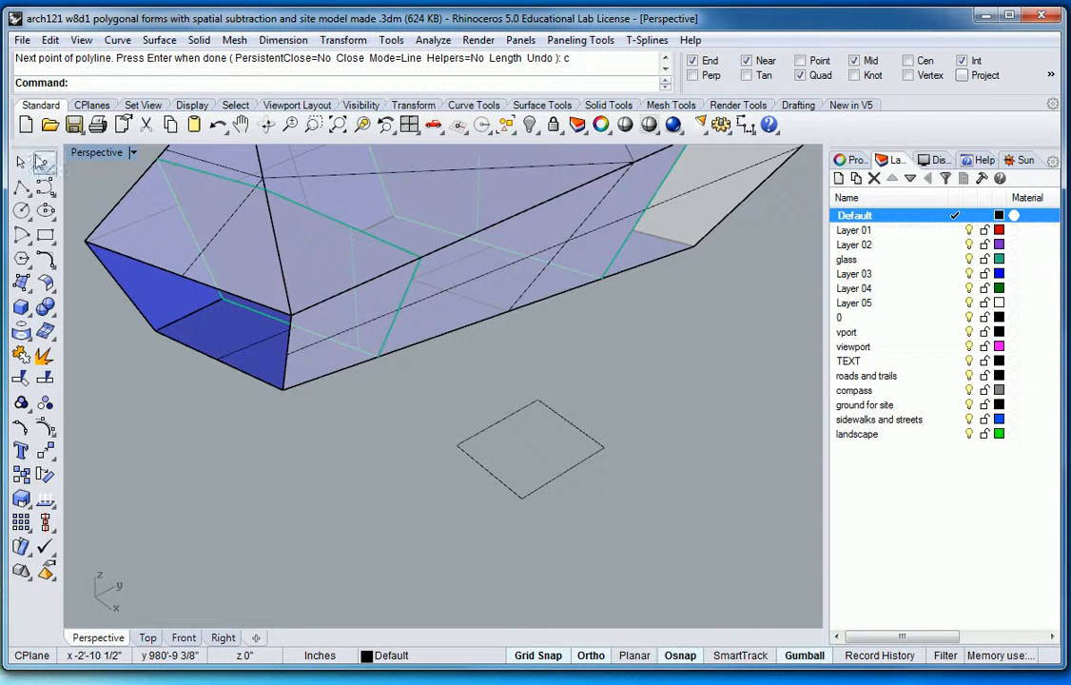
left_click(21, 185)
left_click(569, 422)
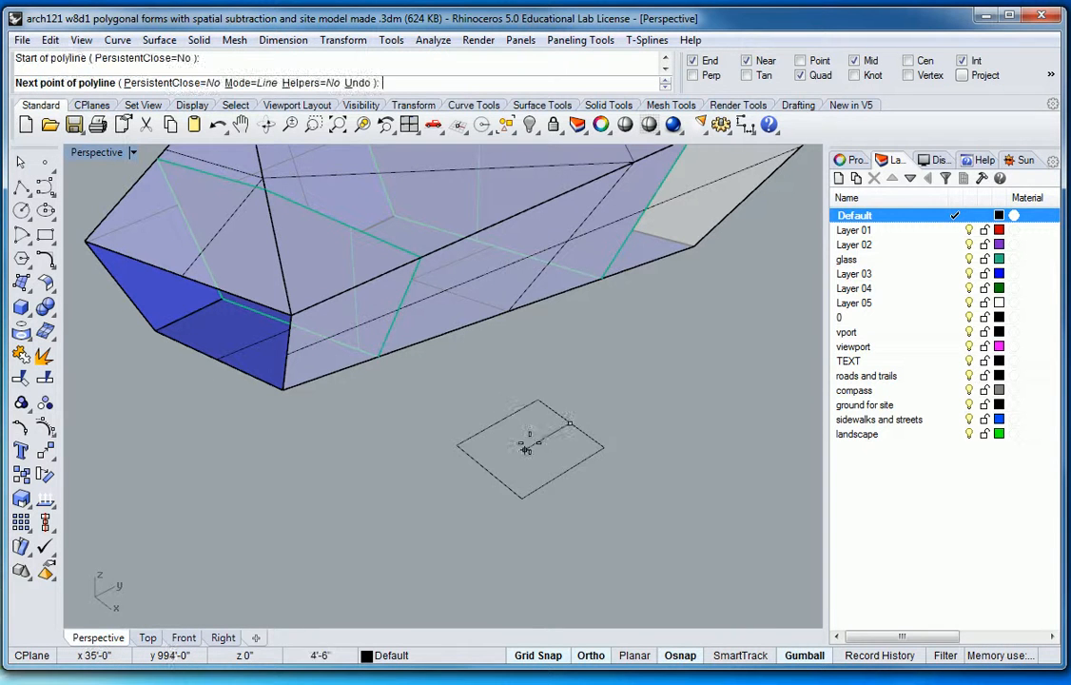
left_click(489, 469)
key("Return")
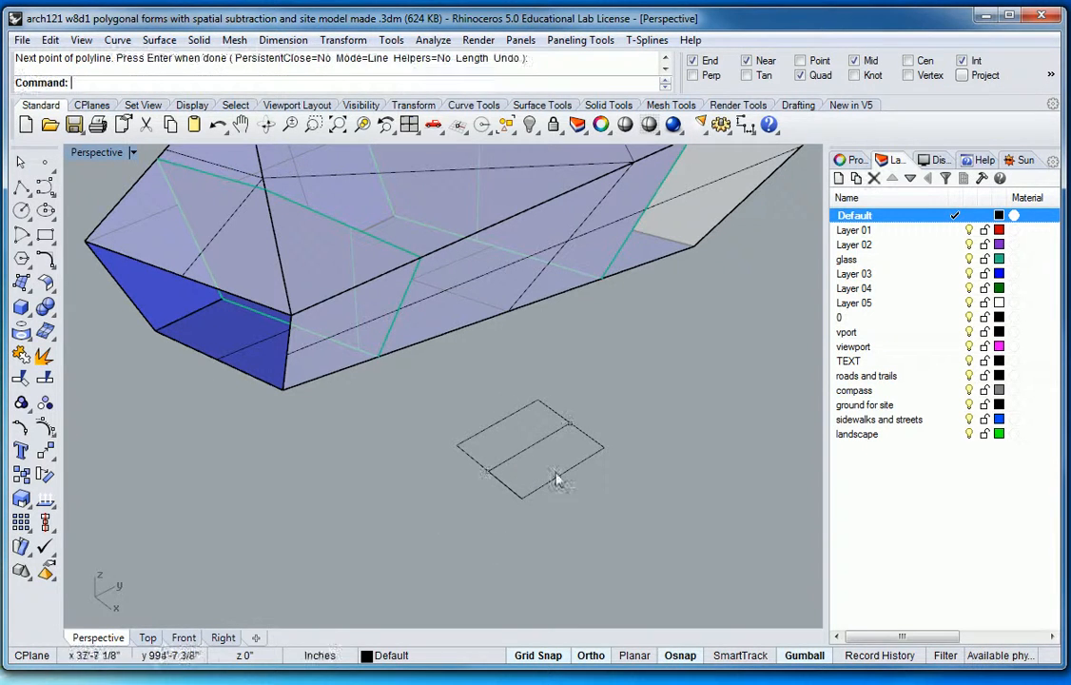
Rotate the rectangle and its centre line 90 degrees so they stand upright
left_click_drag(467, 447, 642, 392)
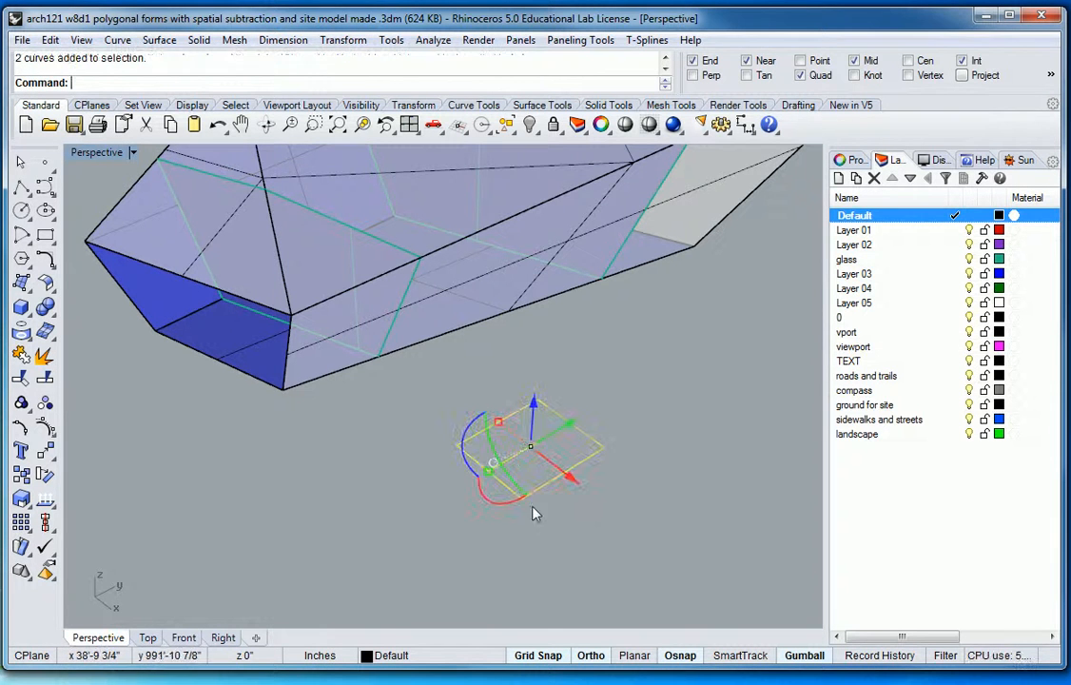
left_click(497, 502)
type("90")
key("Return")
left_click(571, 566)
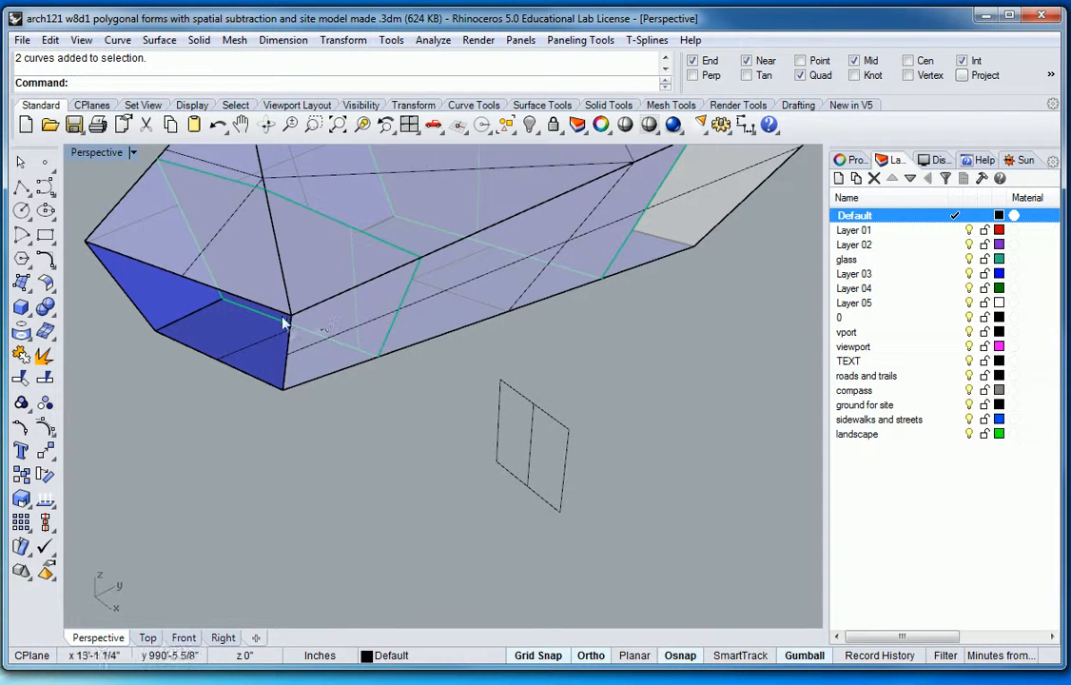
Orient the upright rectangle and centre line by two points, aligning their base with the bottom edge of the front glass panel
left_click(345, 40)
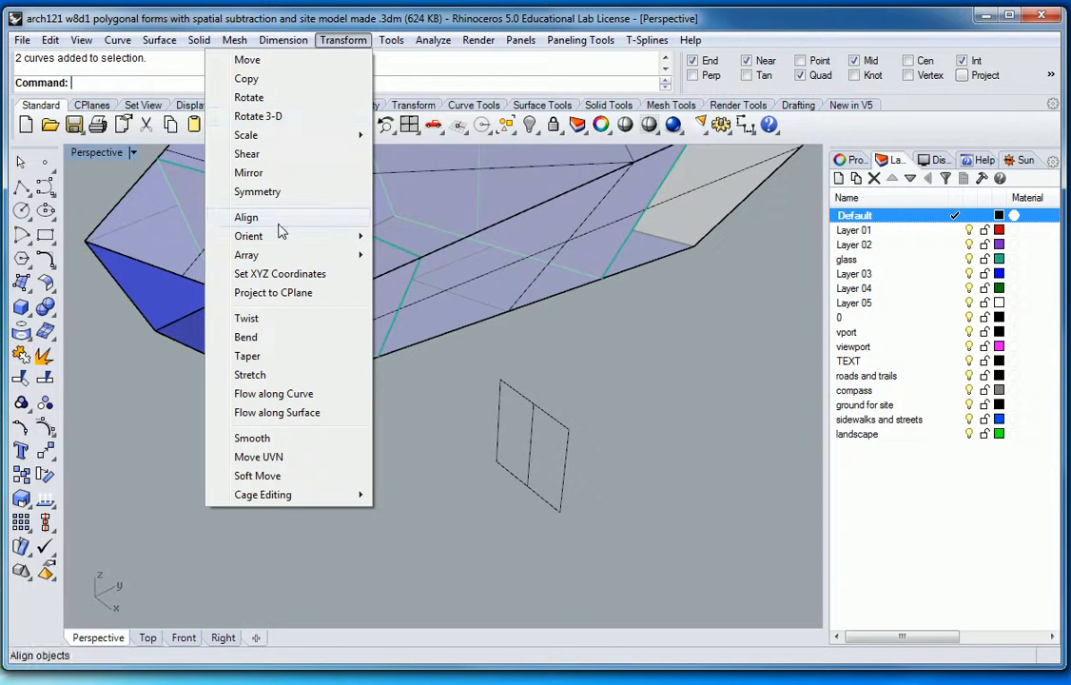
mouse_move(287, 238)
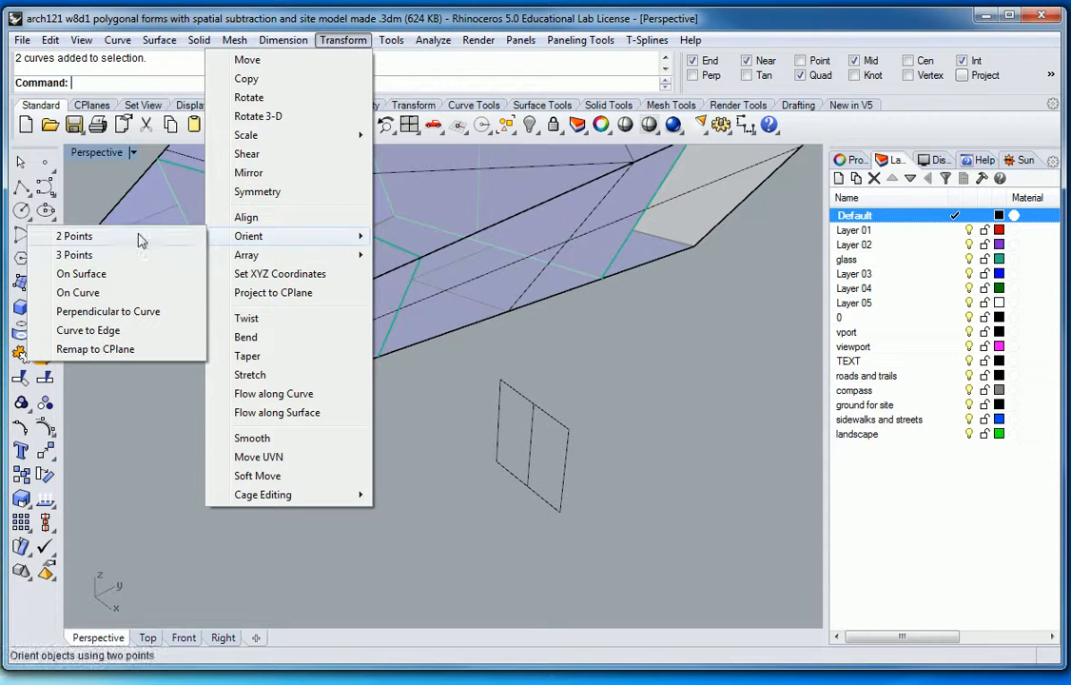
left_click(83, 236)
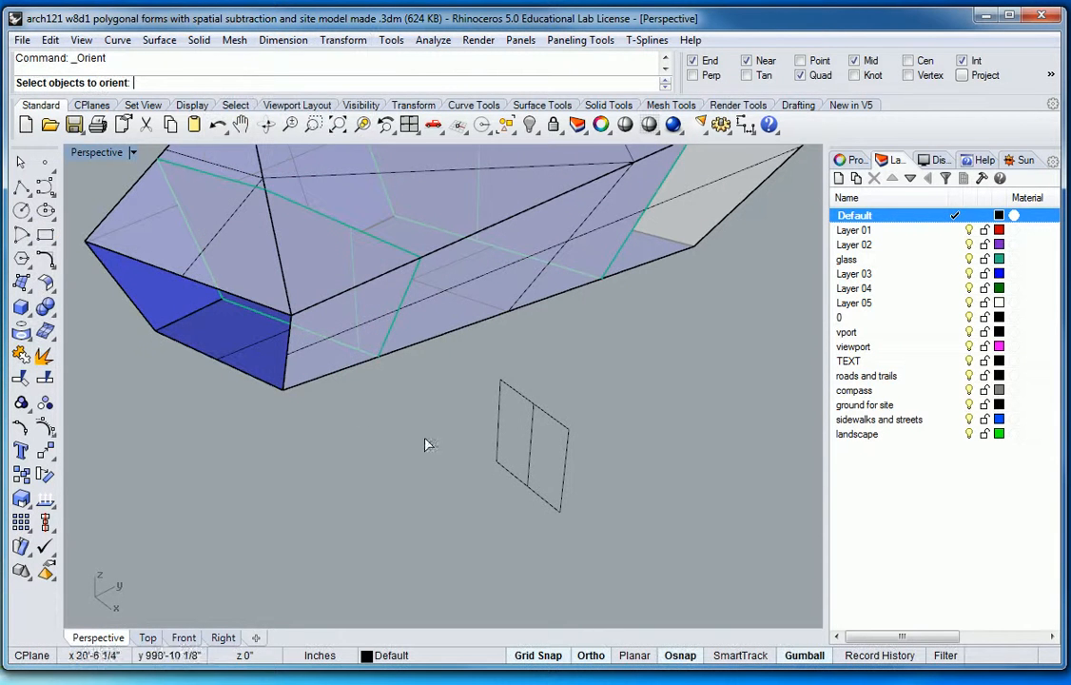
left_click(494, 469)
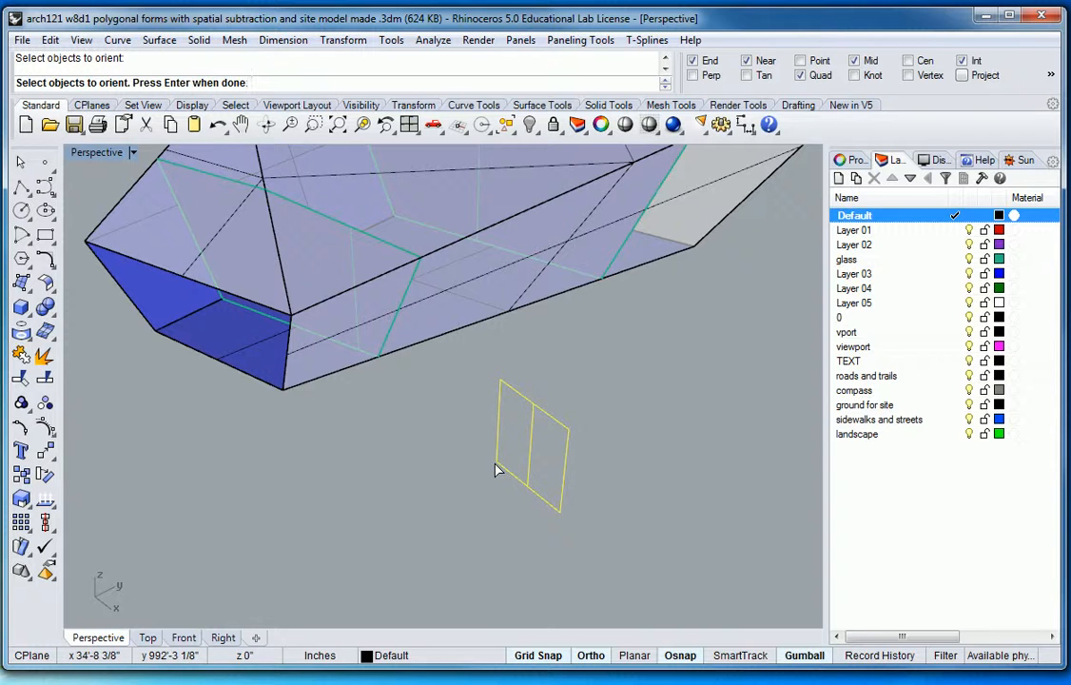
key("Return")
left_click(496, 461)
left_click(559, 512)
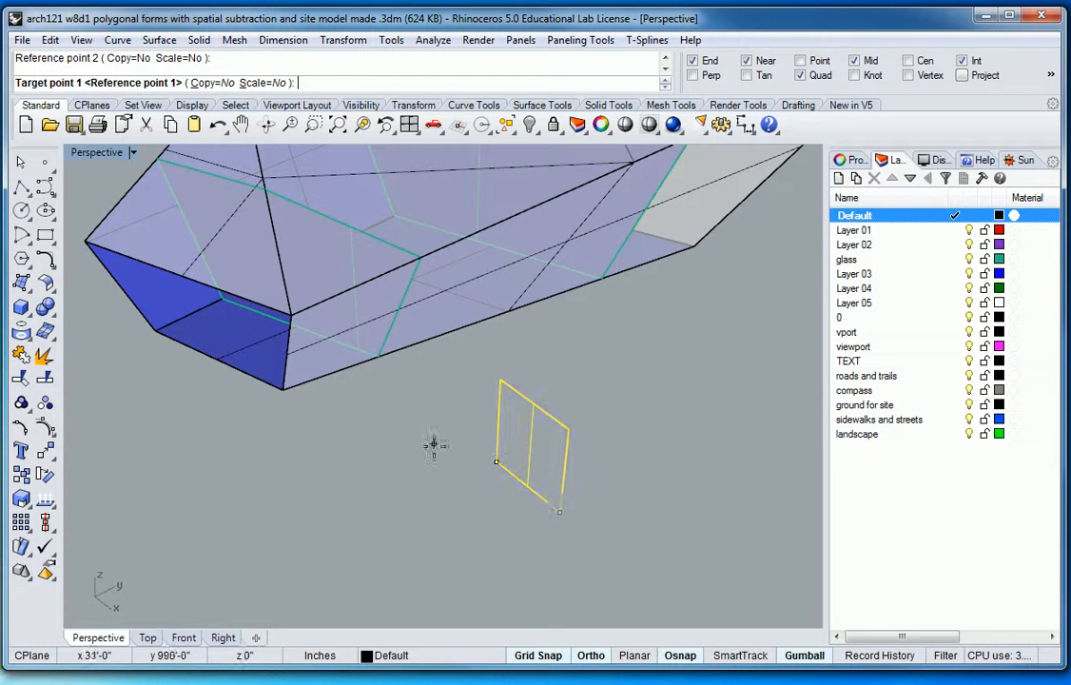
left_click(221, 299)
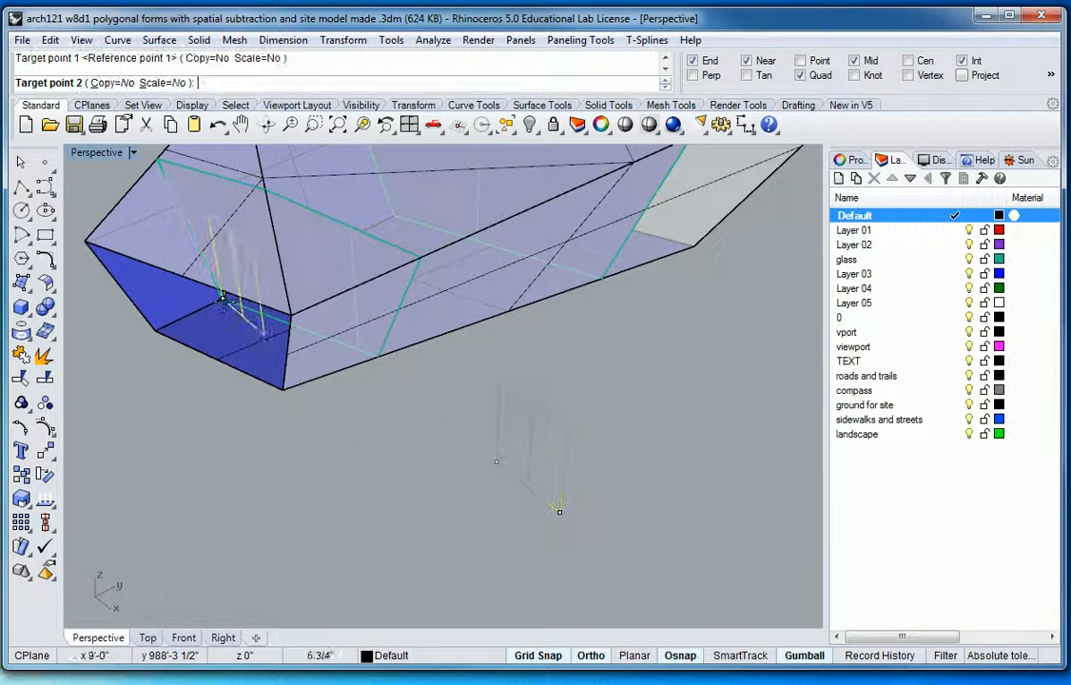
left_click(338, 338)
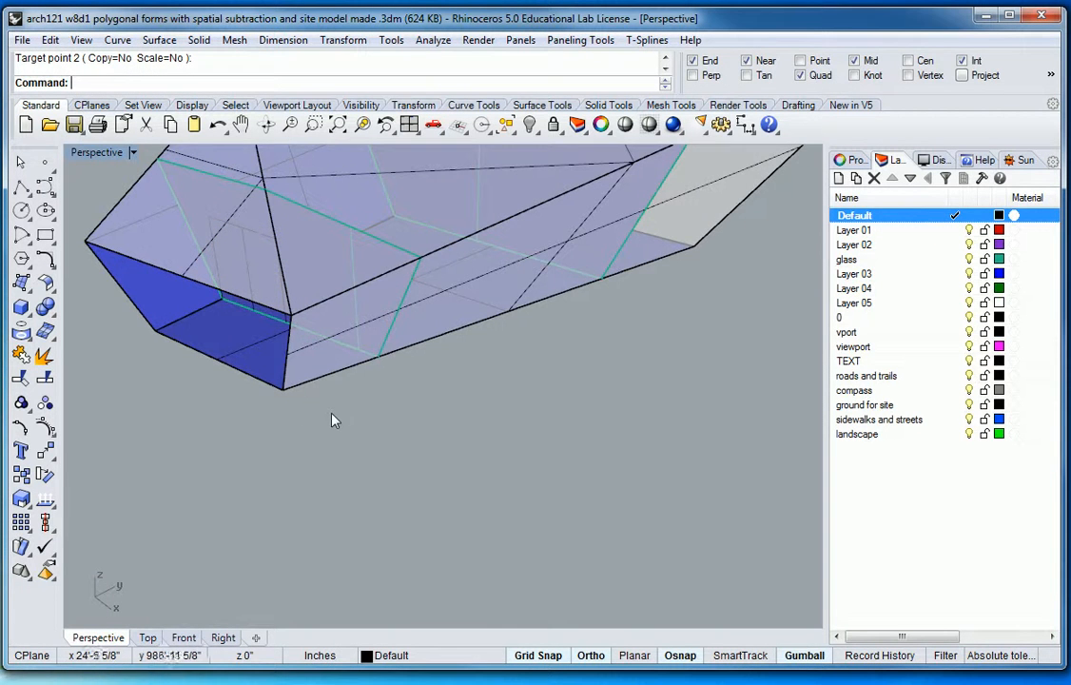
Move the divided rectangle 3' along the front glass panel's bottom edge, from its bottom midpoint to its bottom corner
right_click_drag(268, 368, 423, 346)
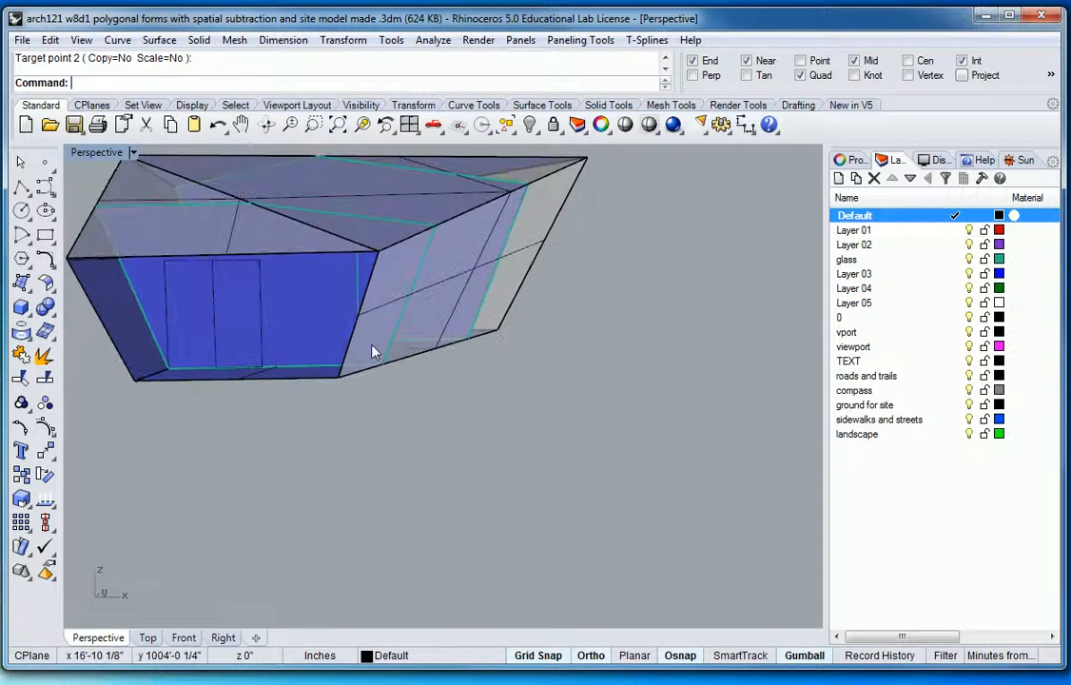
left_click(262, 289)
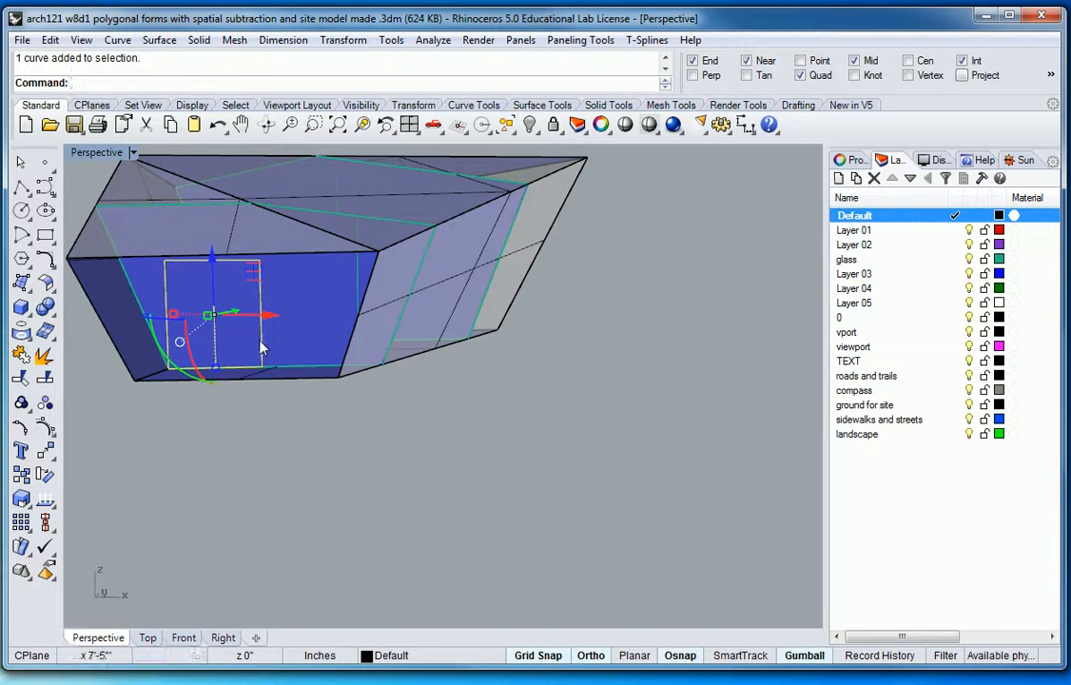
left_click_drag(271, 316, 322, 349)
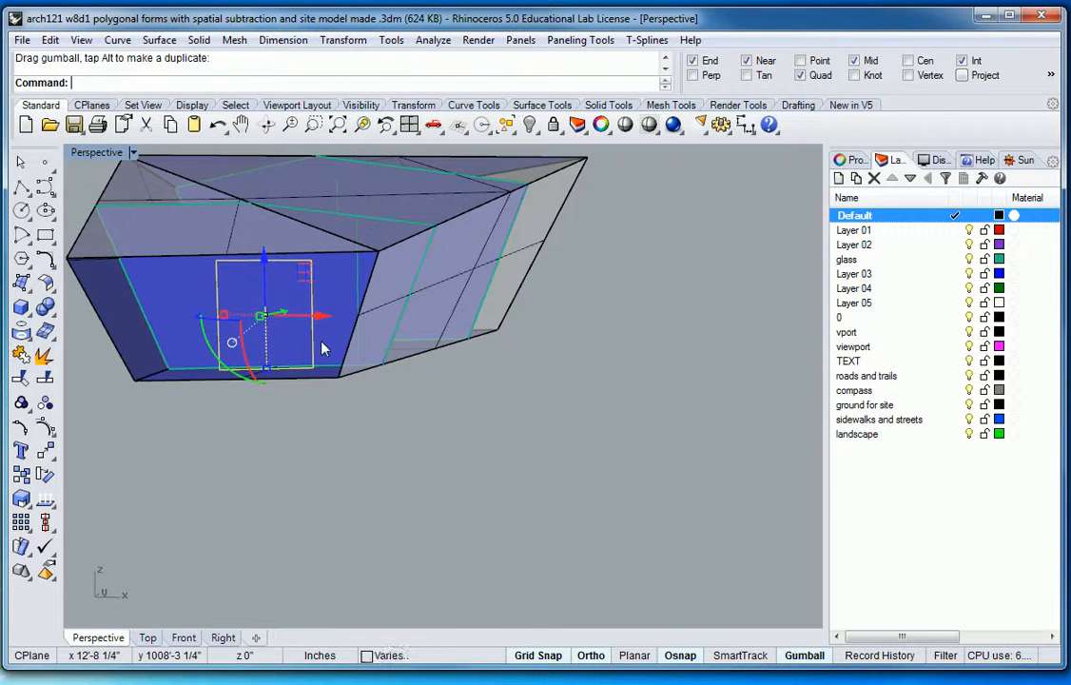
key("ctrl+z")
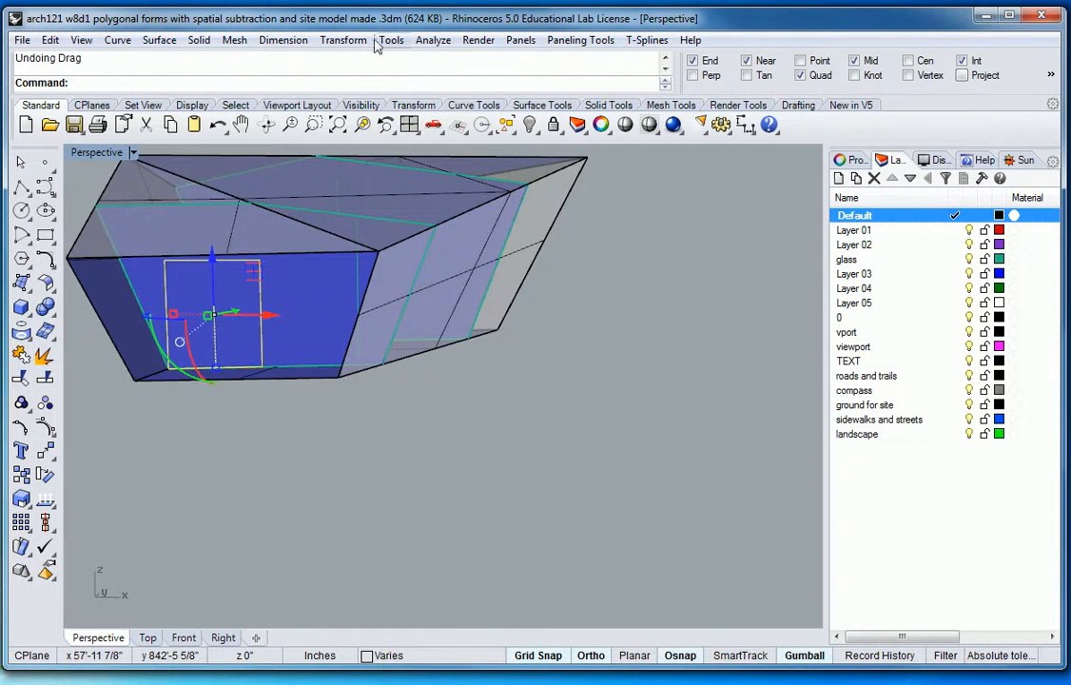
left_click(342, 40)
left_click(243, 65)
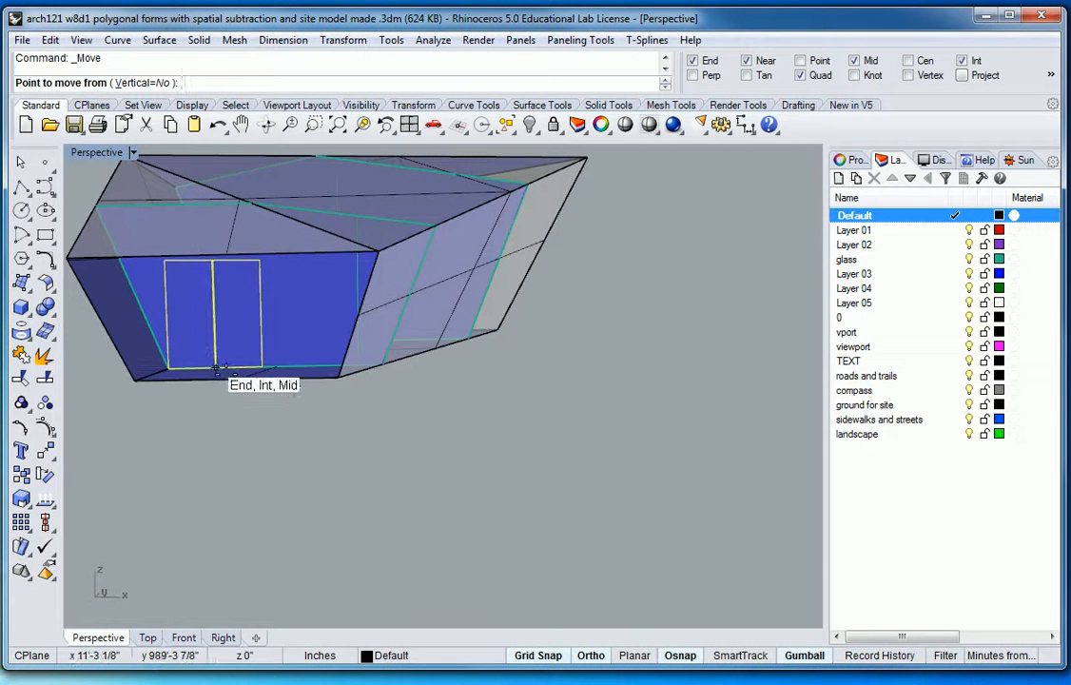
left_click(214, 368)
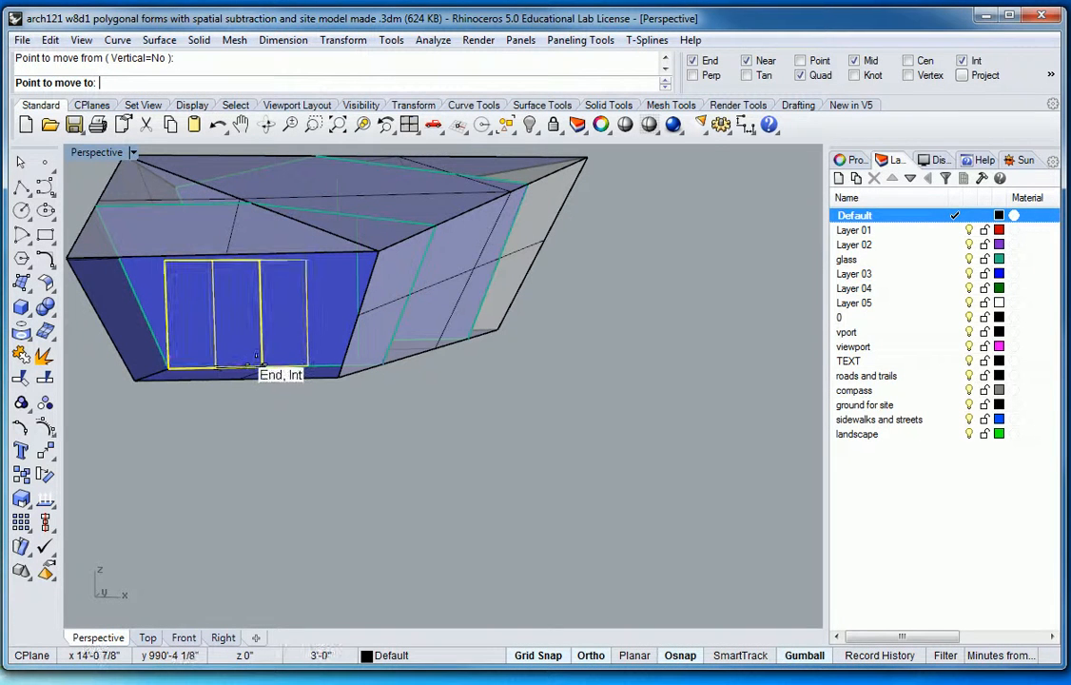
left_click(256, 362)
left_click(354, 412)
Copy the divided rectangle from the front glass panel to the rear one, using matching lower panel corners as reference points
right_click_drag(354, 412, 462, 452)
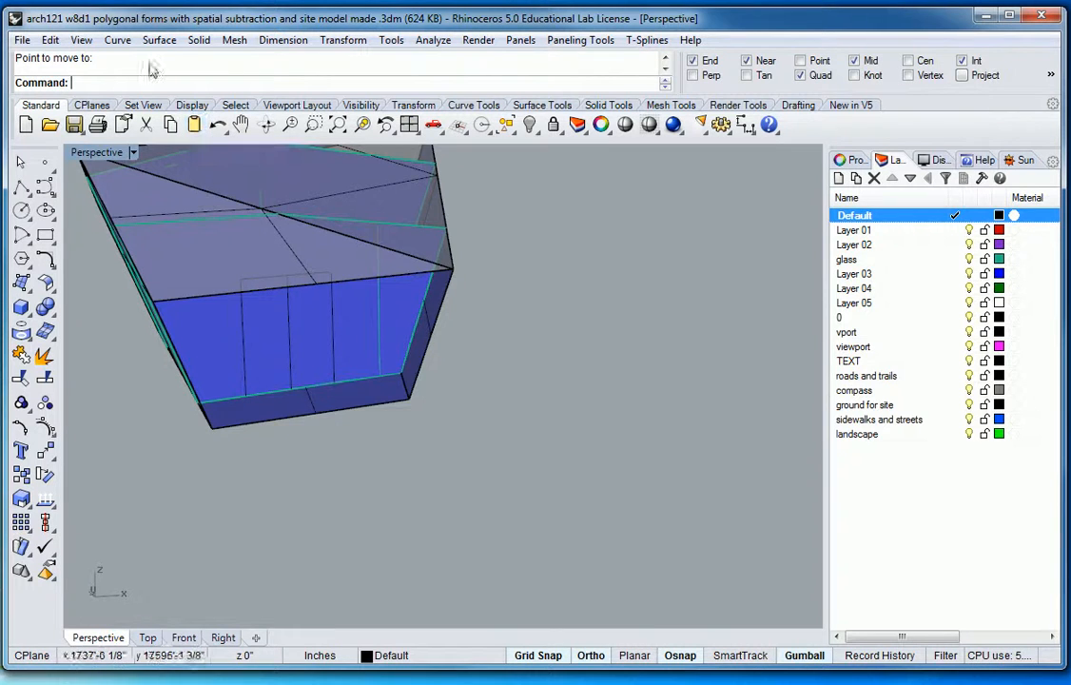
right_click_drag(581, 347, 598, 369)
left_click_drag(200, 421, 319, 249)
right_click_drag(495, 399, 416, 345)
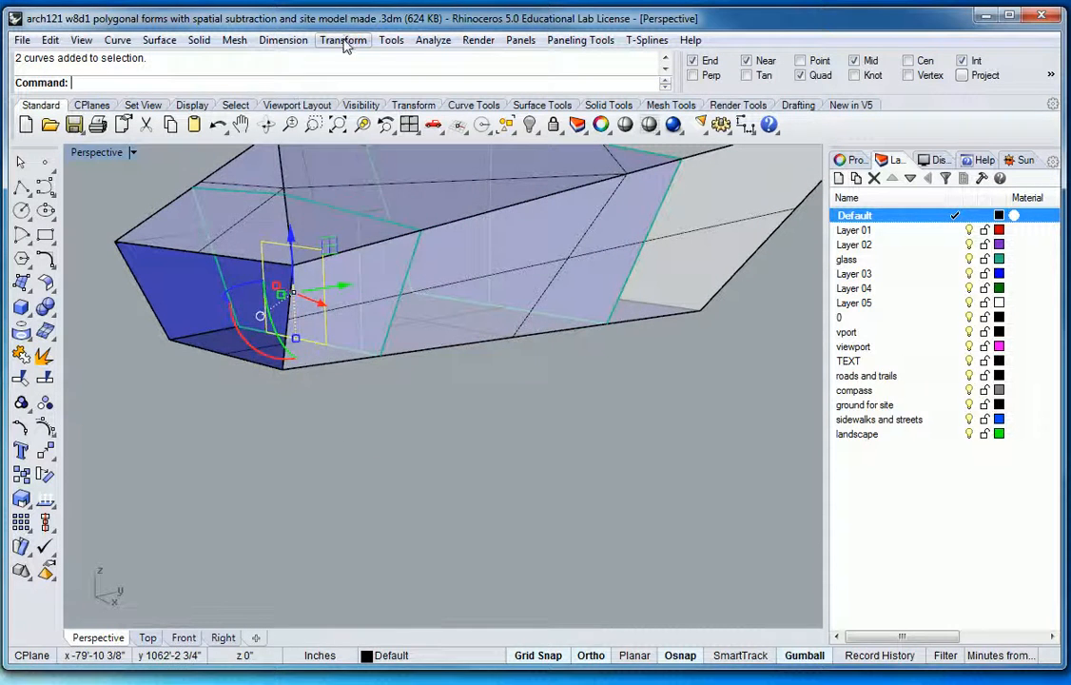
left_click(344, 40)
left_click(296, 82)
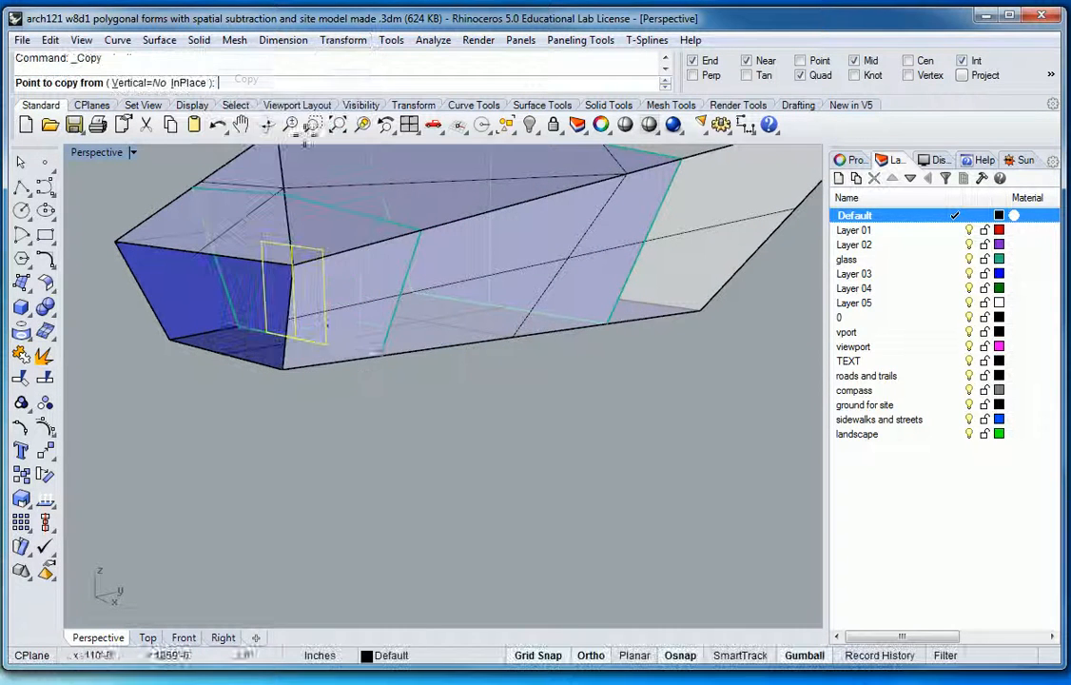
left_click(380, 357)
left_click(608, 320)
key("Return")
right_click_drag(693, 374, 542, 348)
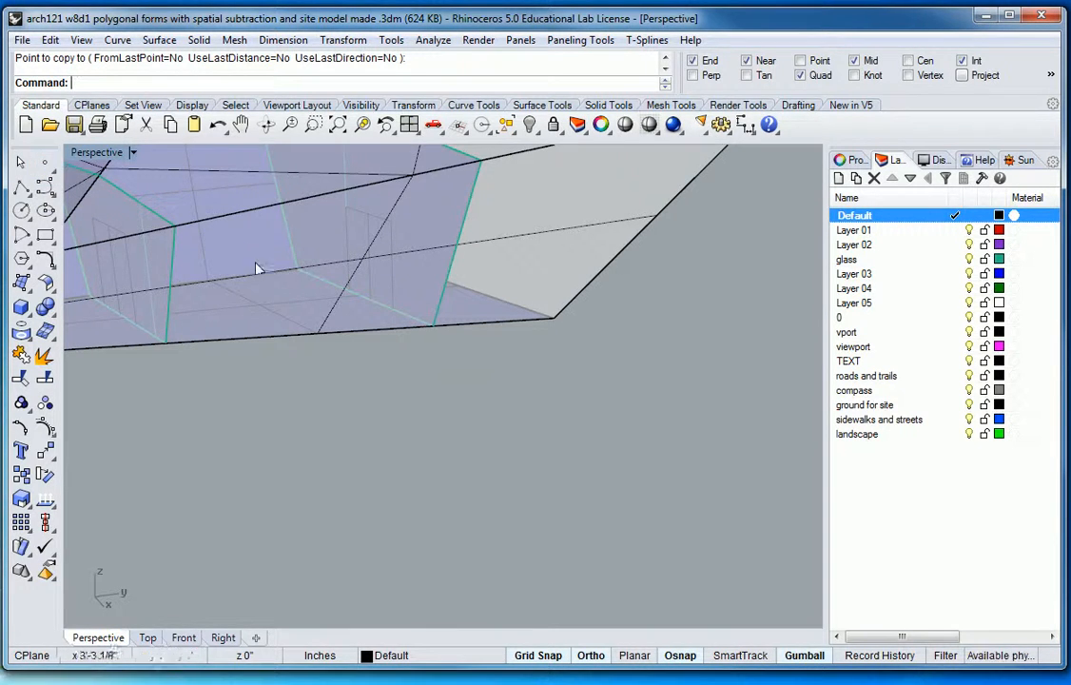
right_click_drag(278, 247, 371, 281)
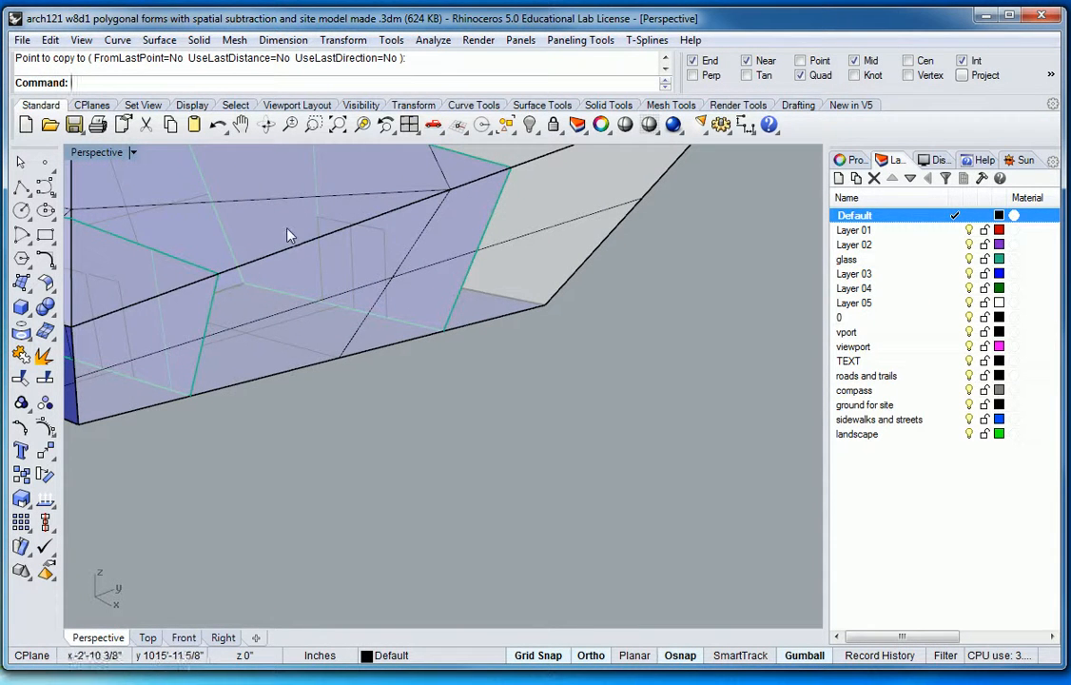
Examine the polygonal form with its glass panels and divided rectangles from several sides, and its location relative to the whole site model
scroll(298, 238, "down", 5)
right_click_drag(278, 249, 276, 312)
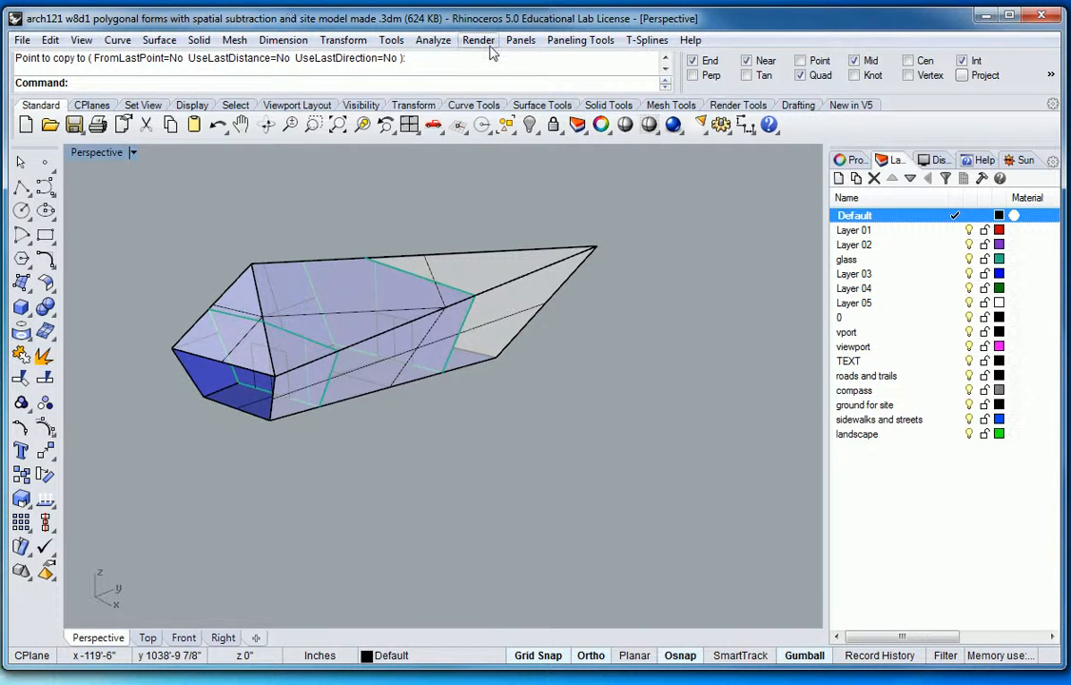
left_click(318, 43)
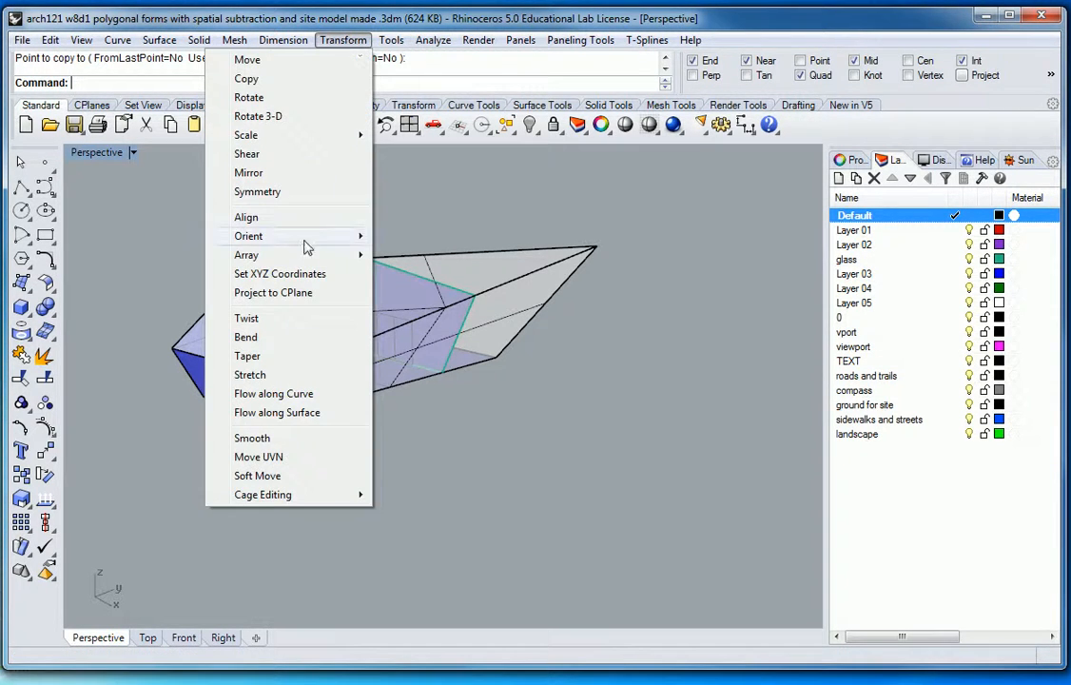
mouse_move(269, 235)
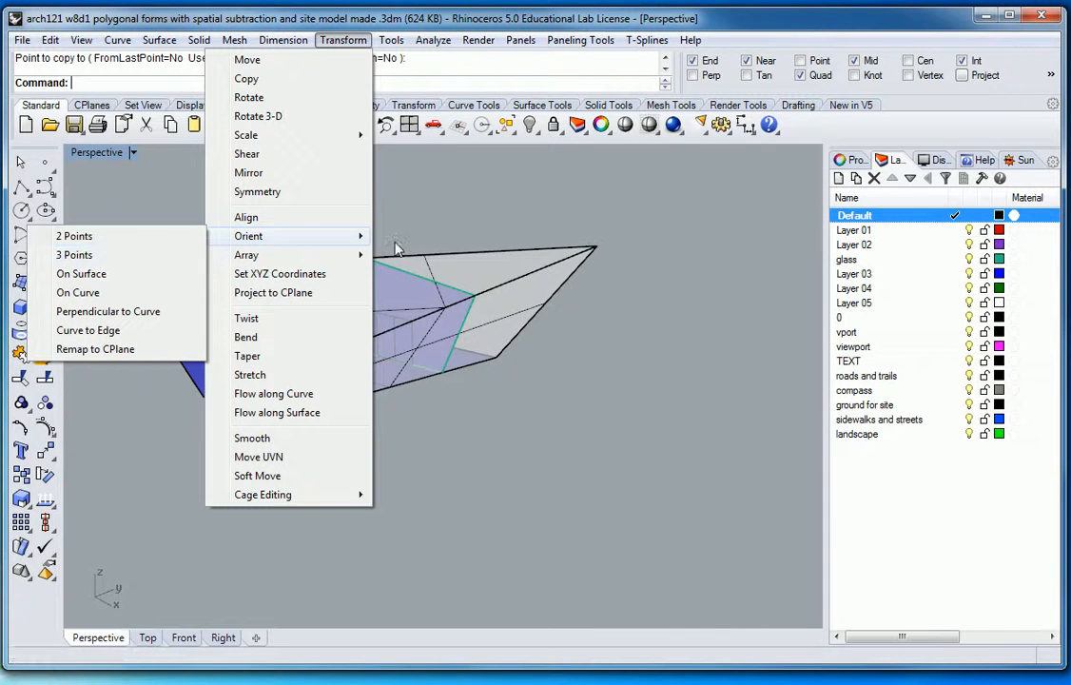
key("Escape")
key("Escape")
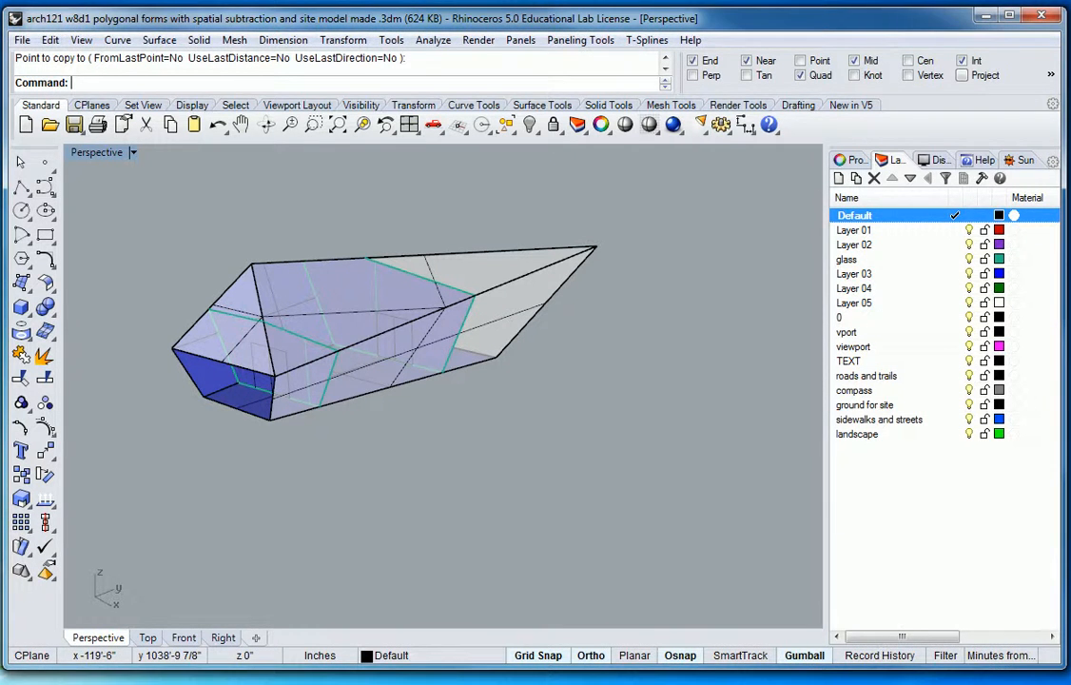
right_click_drag(366, 466, 352, 496)
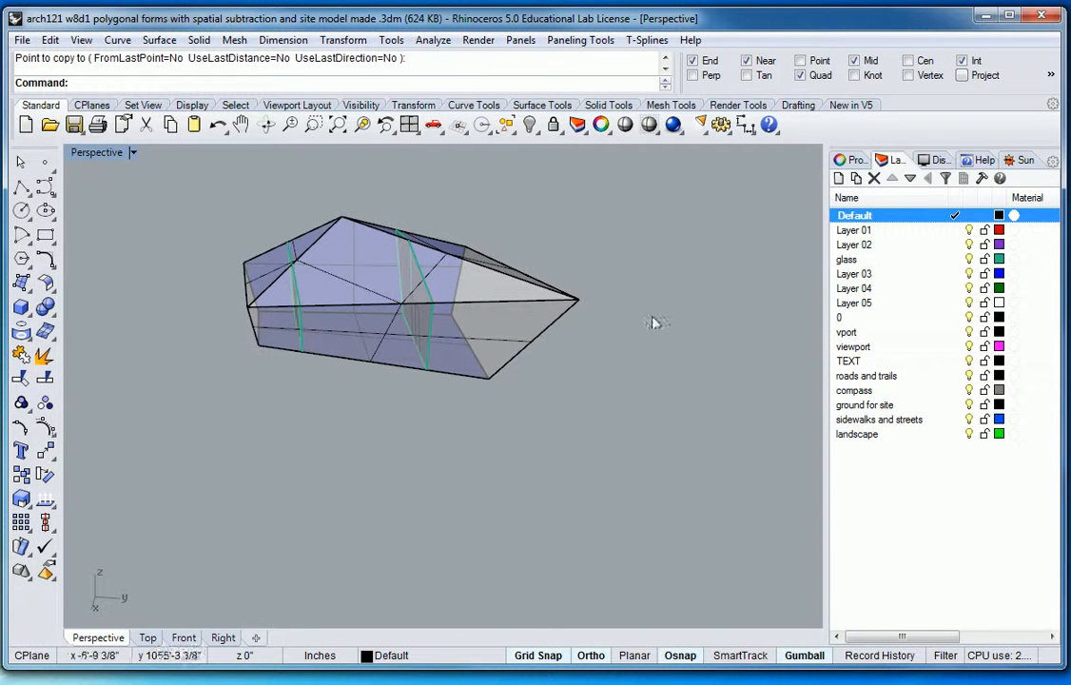
scroll(576, 353, "down", 6)
scroll(569, 362, "down", 5)
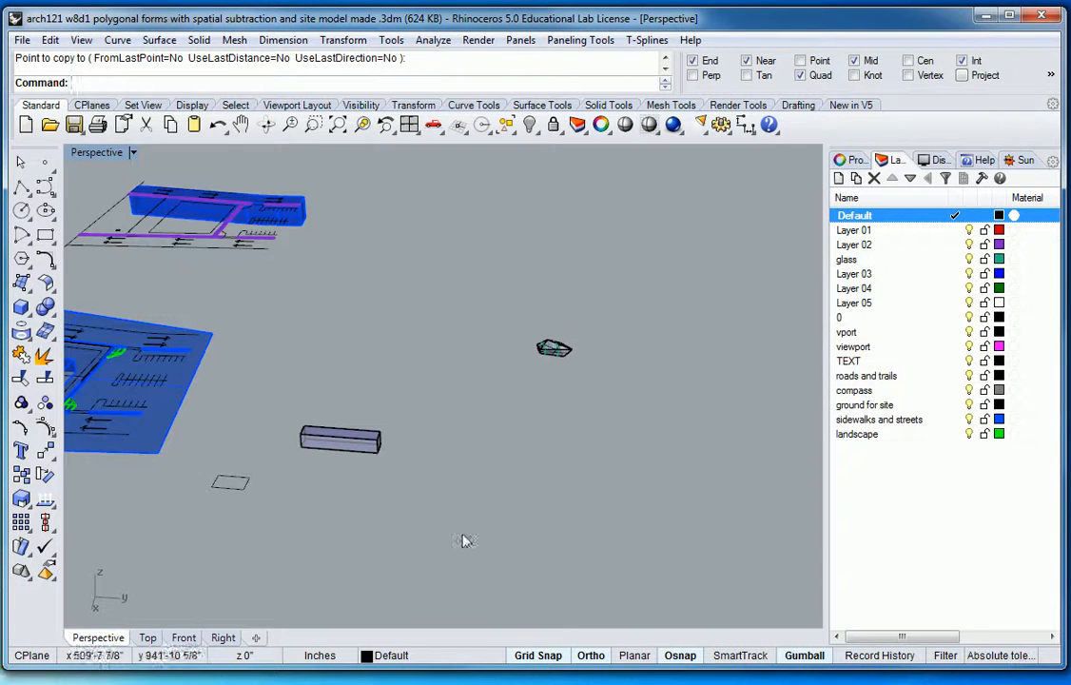
right_click_drag(476, 499, 458, 440)
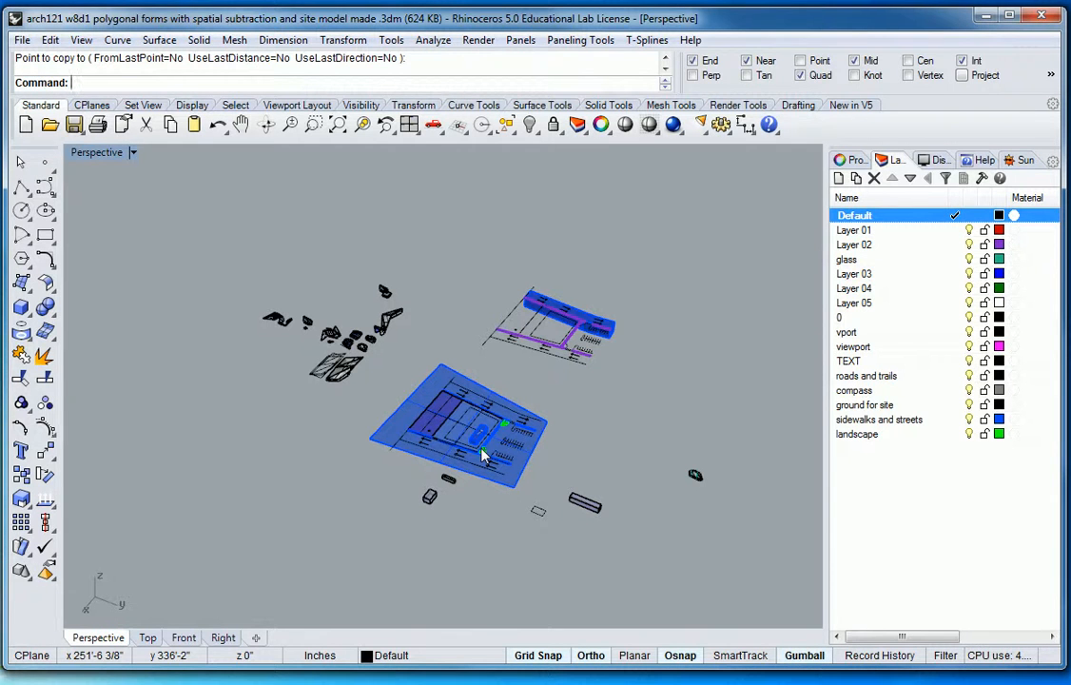
right_click_drag(724, 522, 613, 497, "shift")
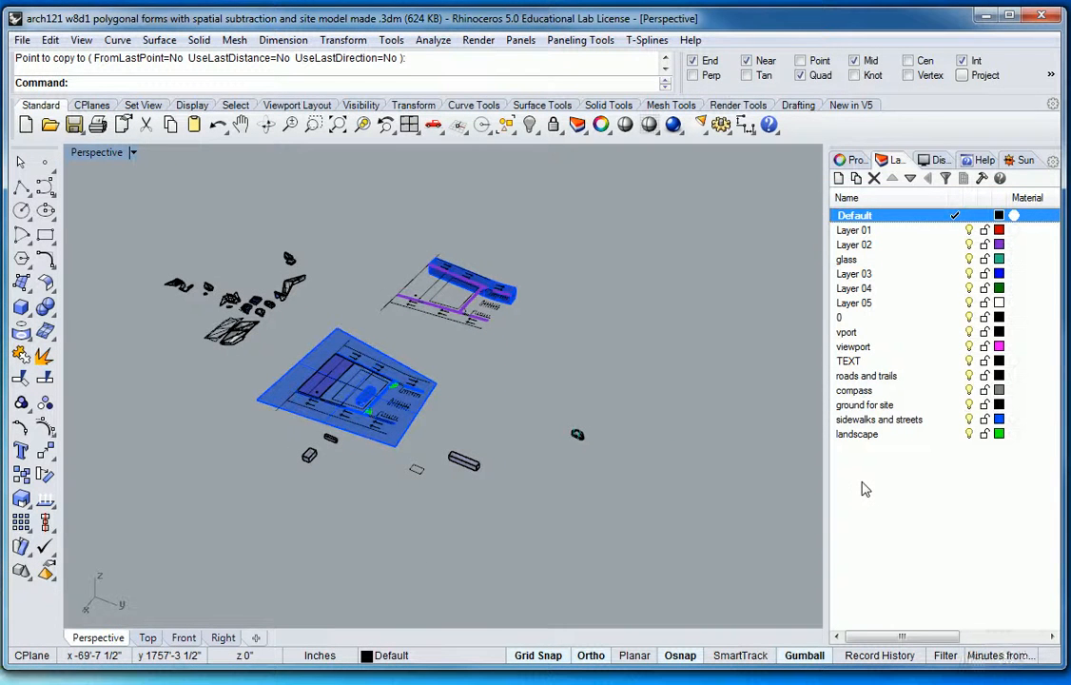